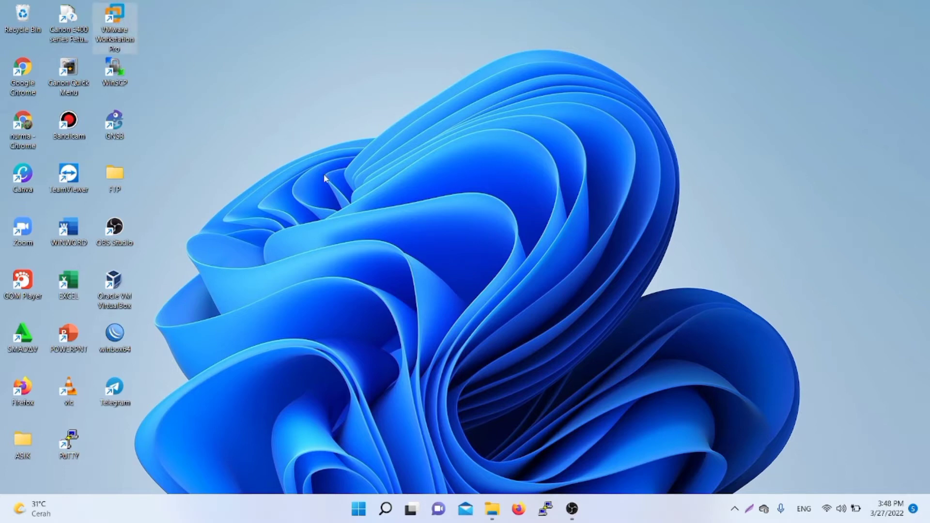
Step: Launch VMware Workstation and power on the PNETLab virtual machine from the Library
double_click(129, 7)
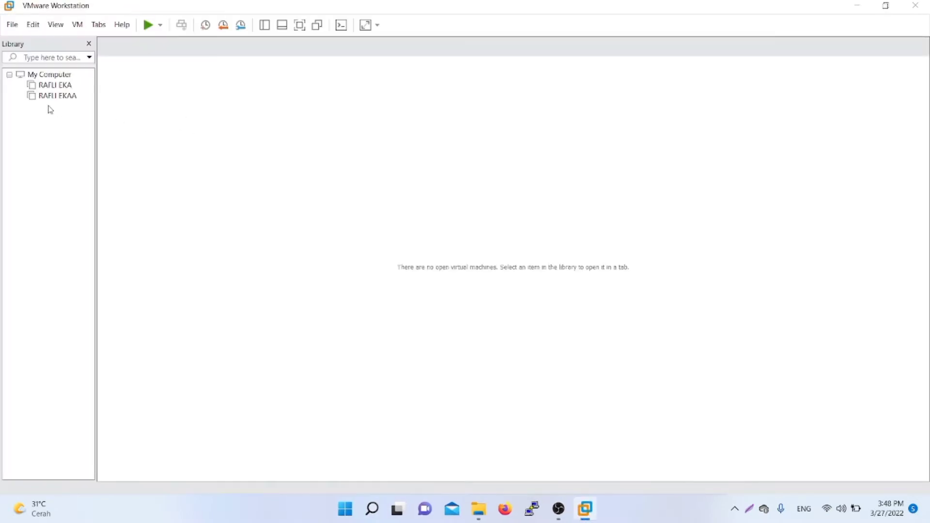
left_click(54, 85)
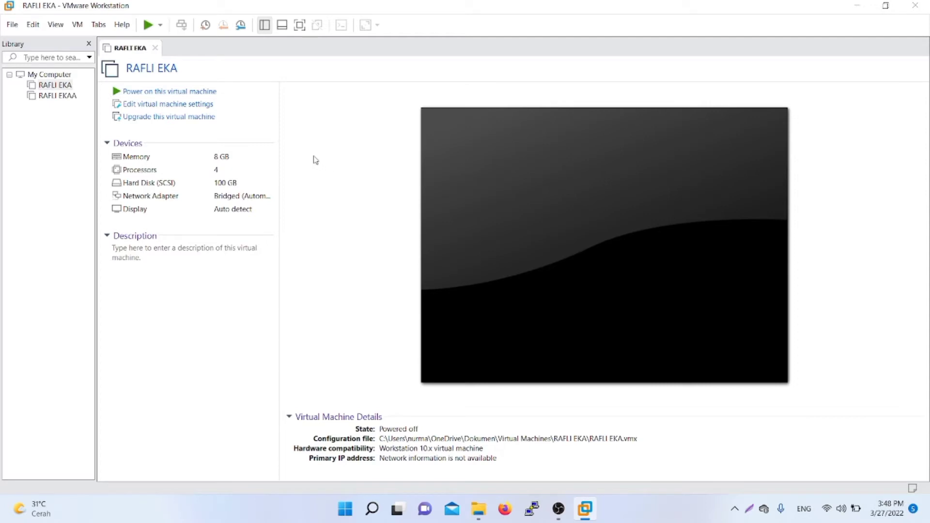
left_click(222, 95)
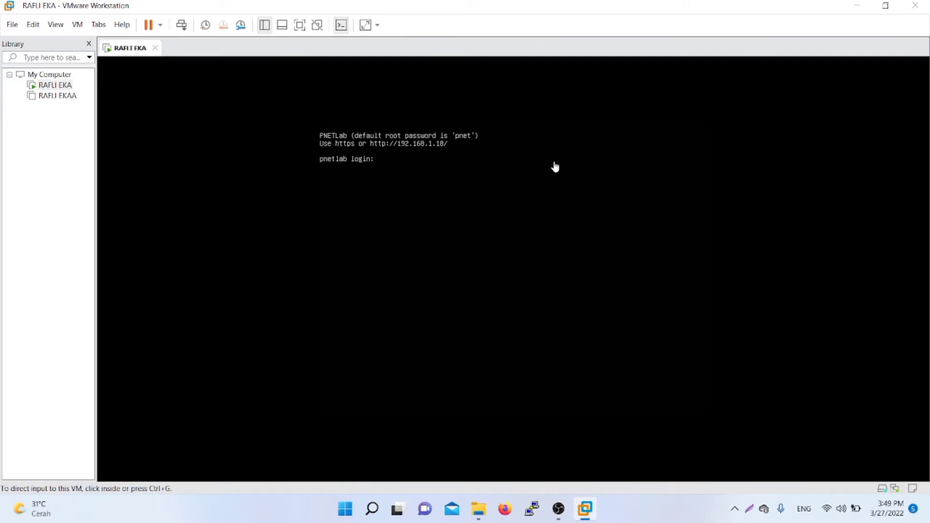
Step: Log in to the PNETLab console as root with the account password
left_click(488, 180)
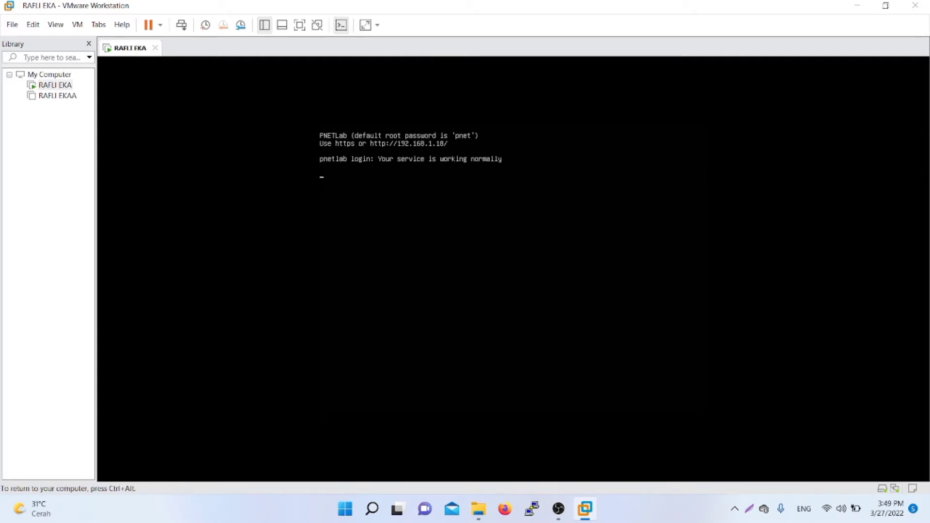
type("root")
key("Return")
key("Return")
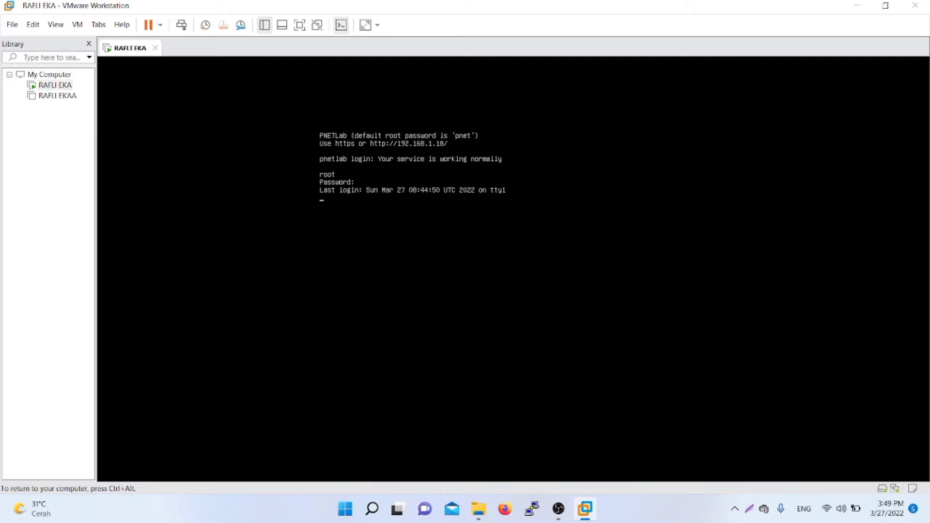
key("ctrl+alt")
Step: Repeatedly switch keyboard input between the VM console and the host with Ctrl+Alt
left_click(760, 230)
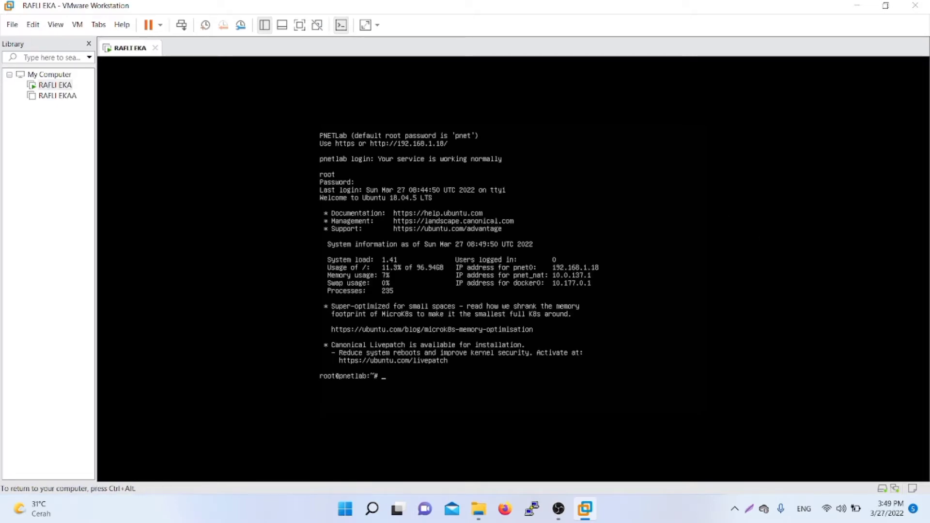
key("ctrl+alt")
left_click(714, 327)
key("ctrl+alt")
left_click(409, 118)
key("ctrl+alt")
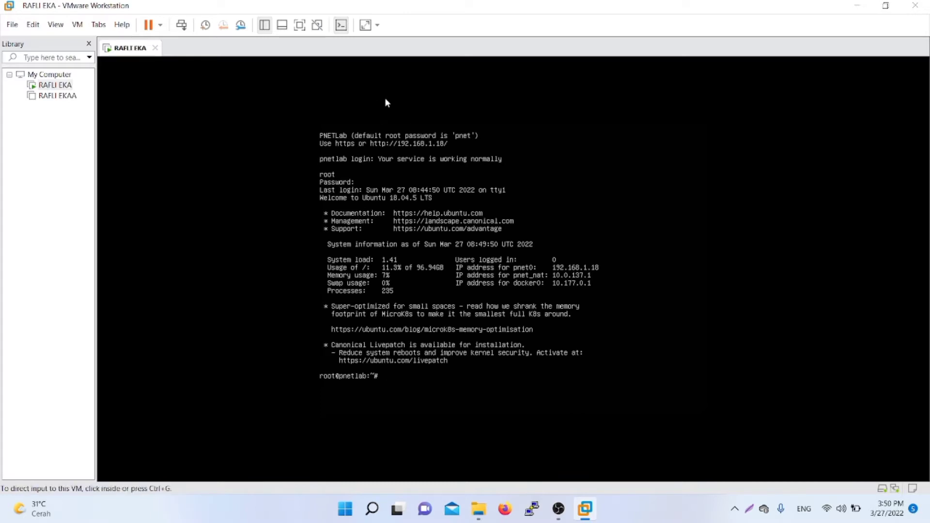
left_click(414, 120)
key("ctrl+alt")
left_click(494, 107)
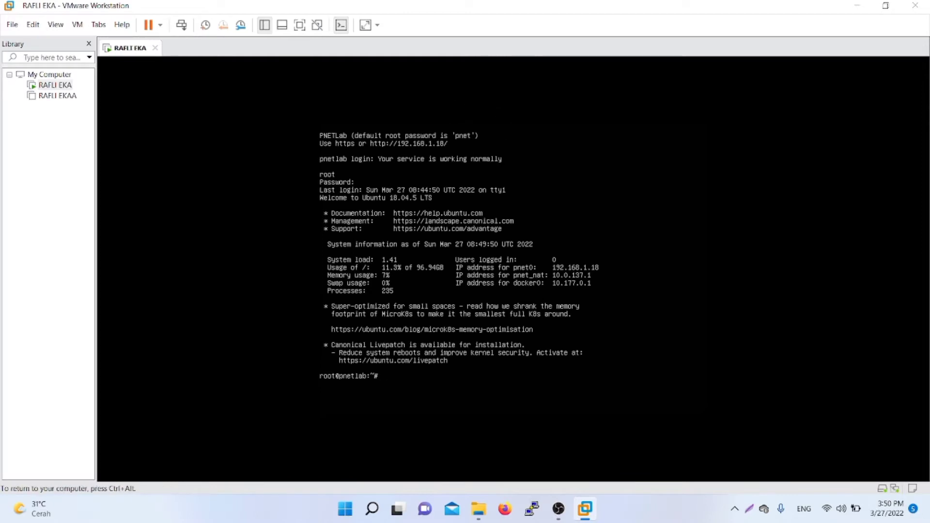
key("ctrl+alt")
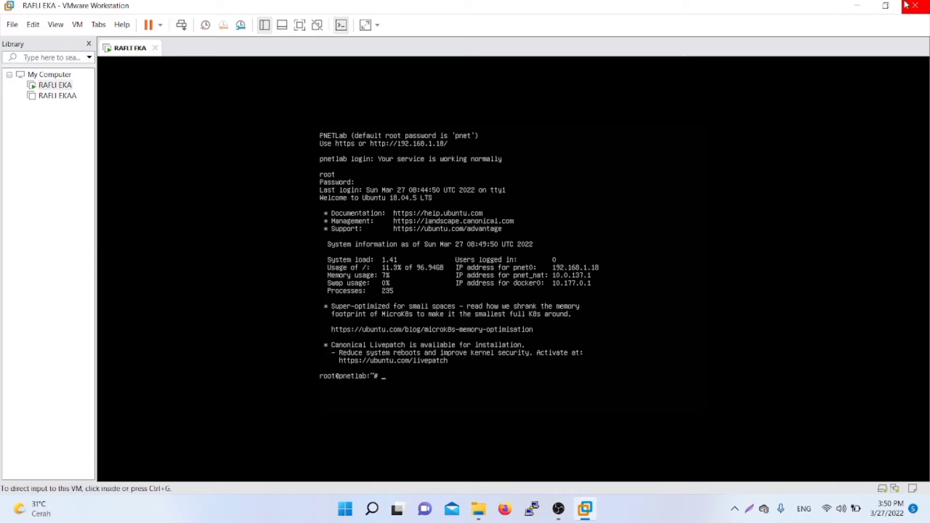
Step: Minimize VMware and launch Firefox from the taskbar
left_click(857, 9)
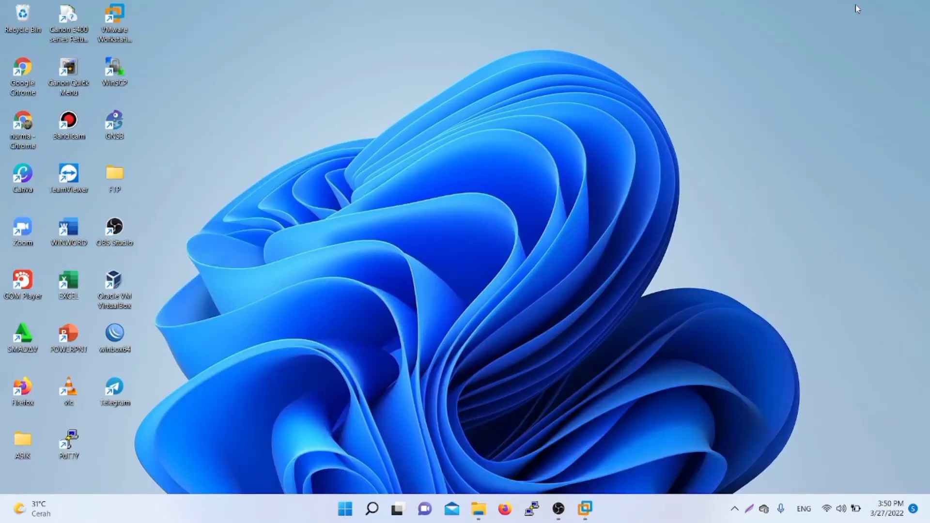
mouse_move(592, 519)
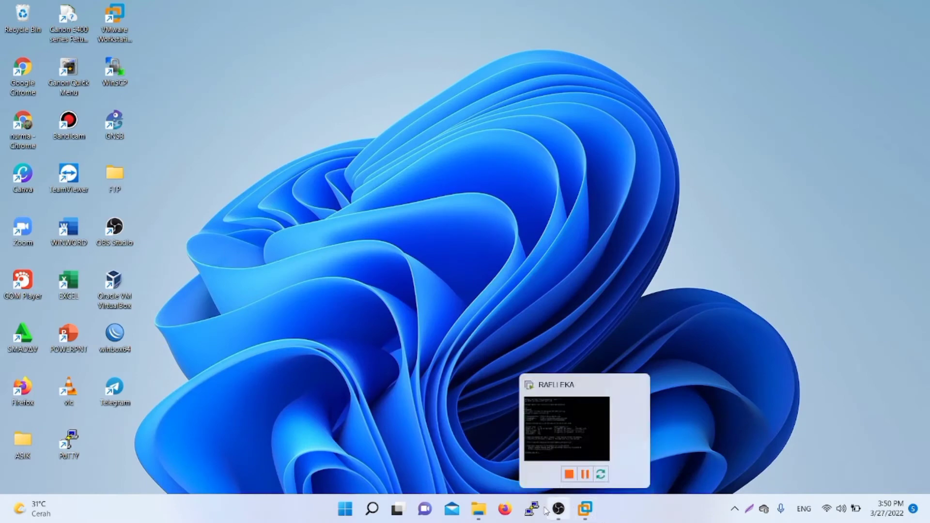
left_click(502, 513)
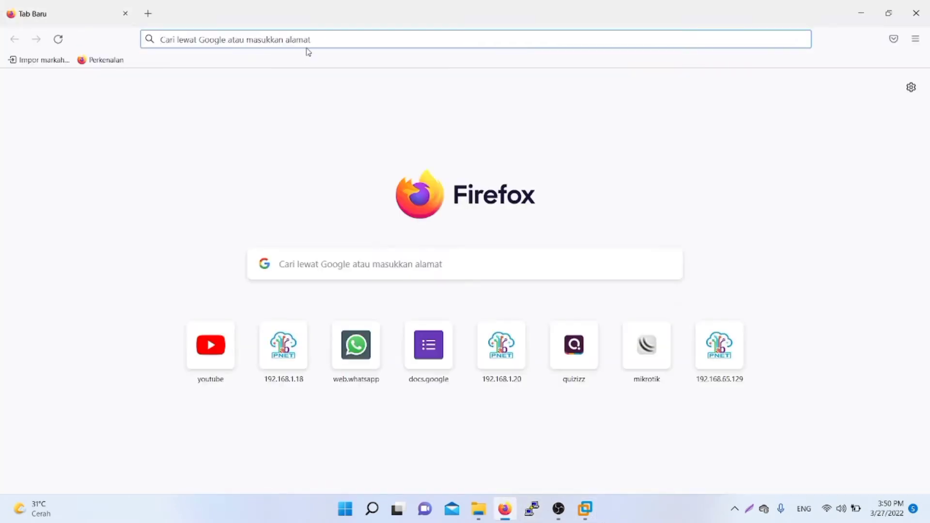
Step: Load the PNETLab web interface at 192.168.1.18
left_click(326, 38)
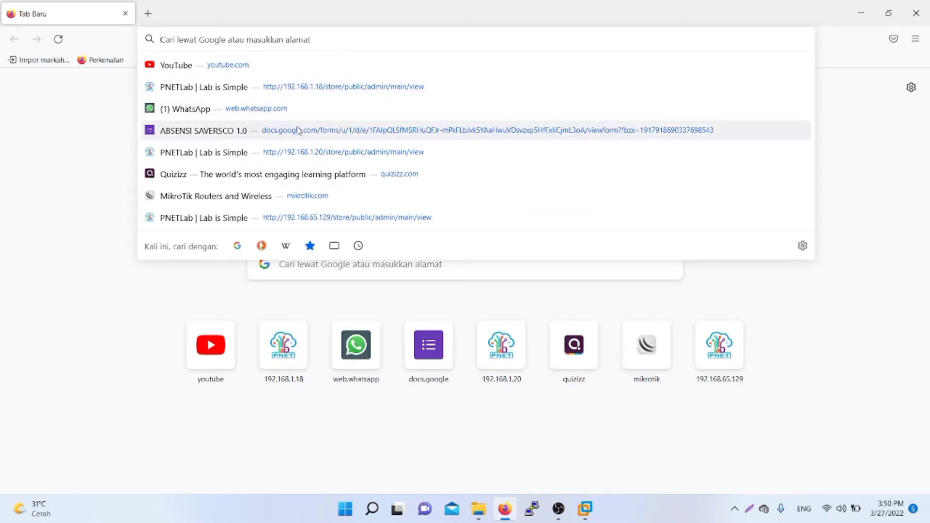
type("192.167")
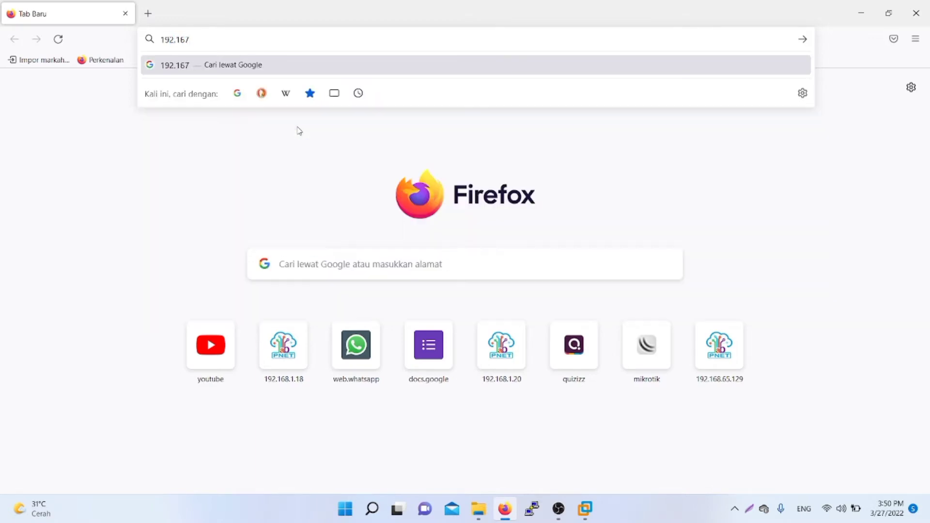
key("BackSpace")
type("8.1.")
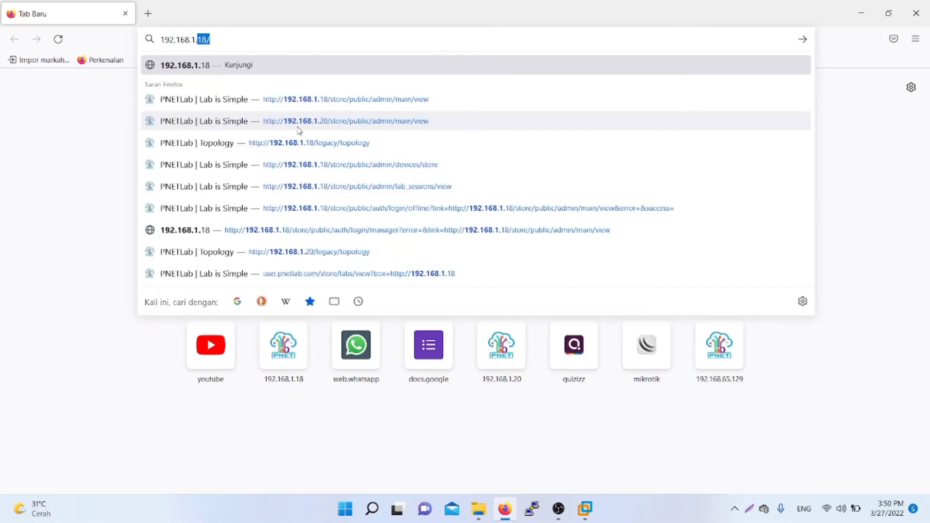
type("18")
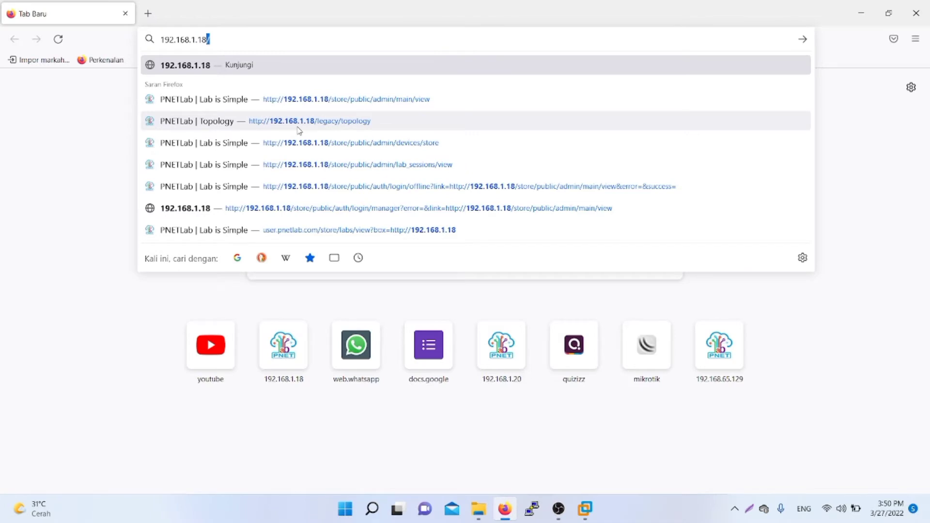
key("Return")
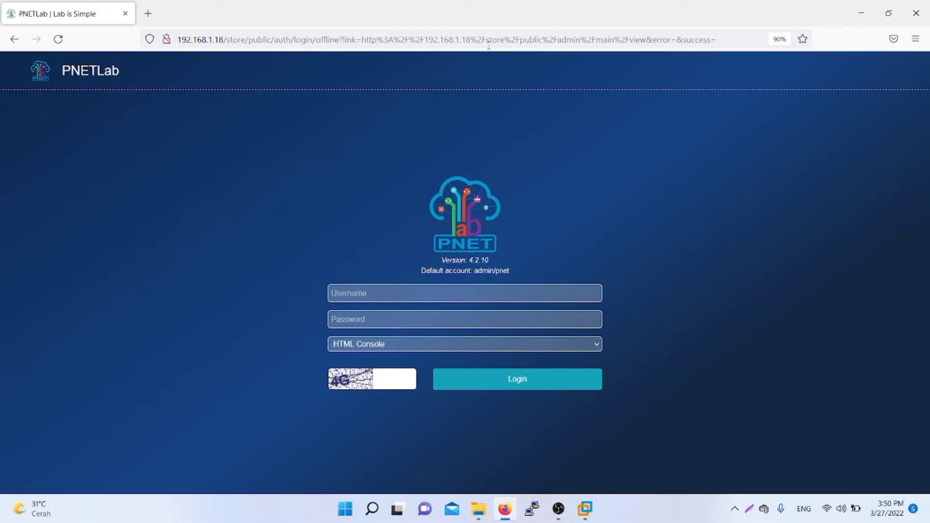
Step: Enter the admin username and its default password on the login form
left_click(531, 297)
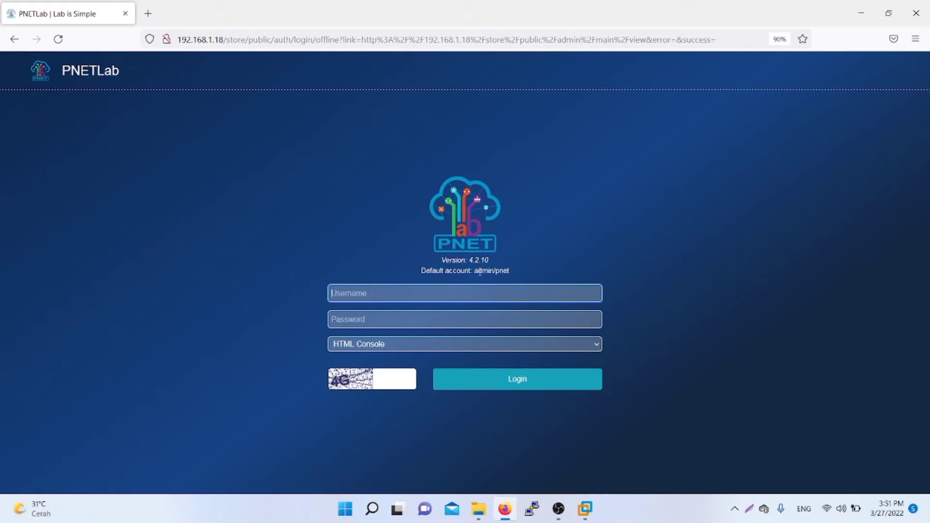
left_click_drag(475, 270, 498, 270)
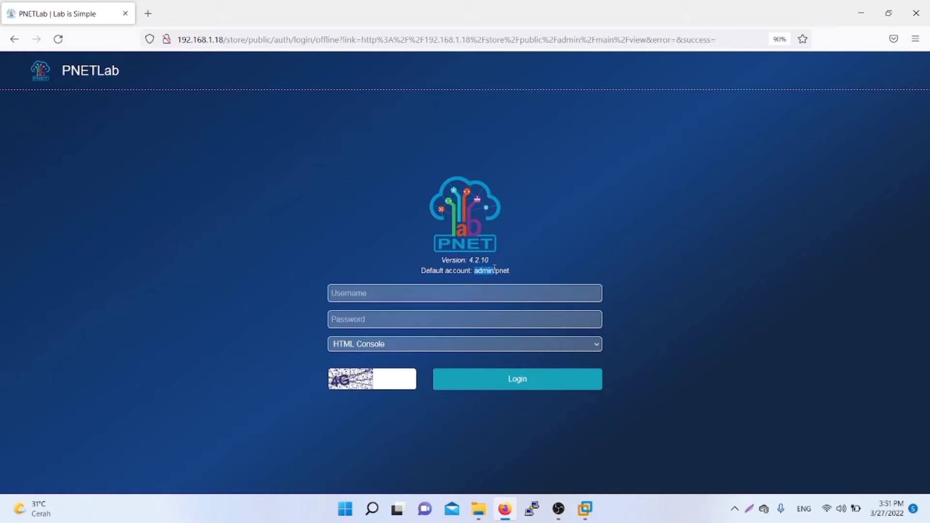
left_click(442, 297)
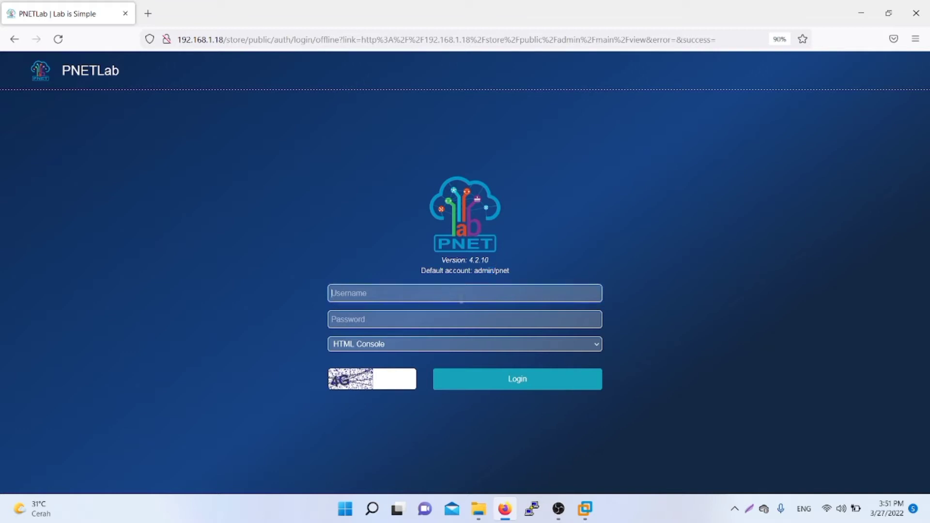
type("admin")
key("Tab")
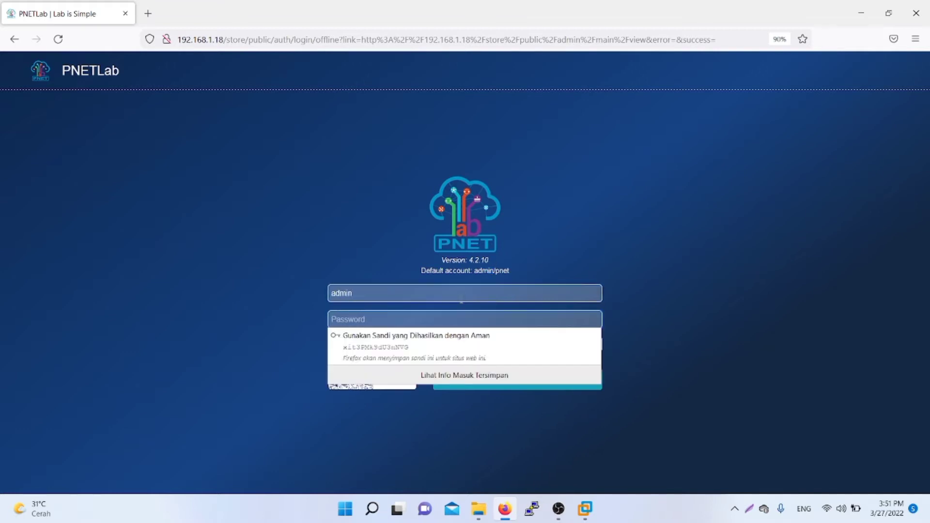
type("pnet")
key("Tab")
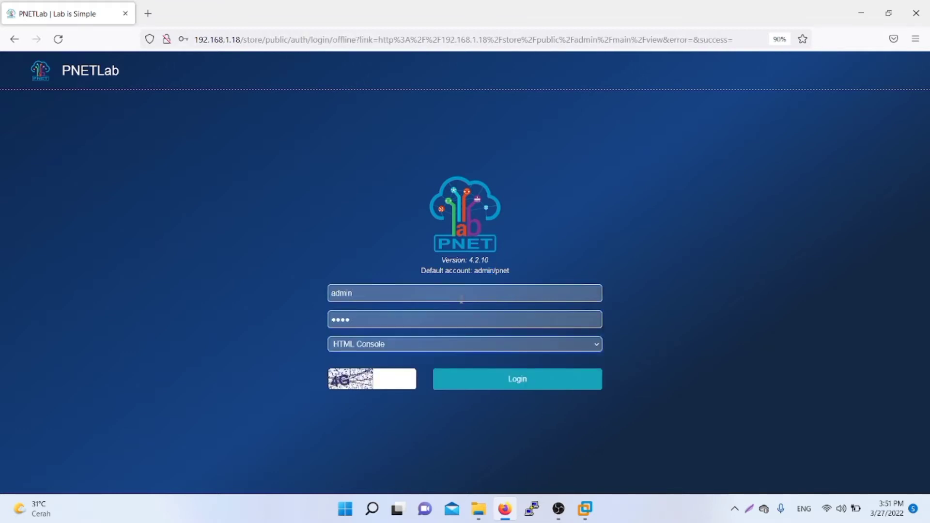
Step: Keep HTML Console, fill in the captcha answer, and log in
left_click(495, 350)
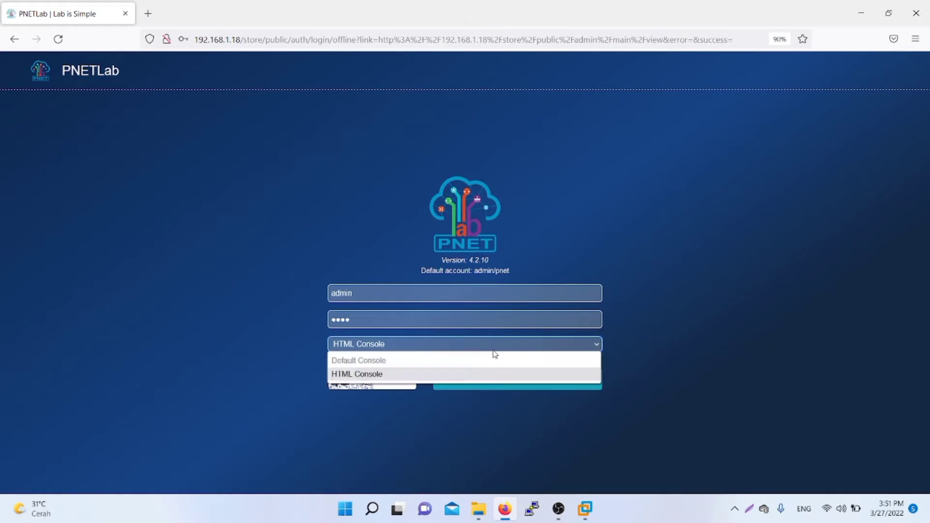
left_click(479, 381)
left_click(393, 383)
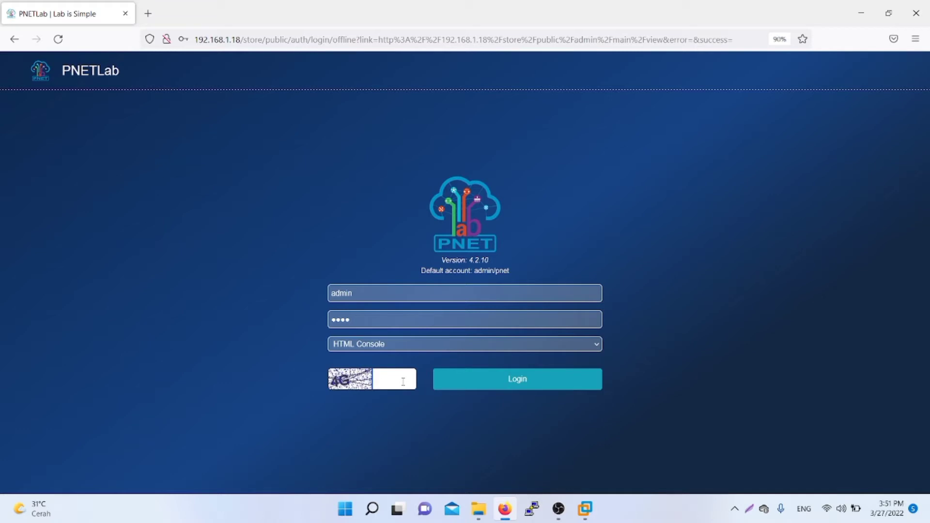
type("4G")
left_click(473, 386)
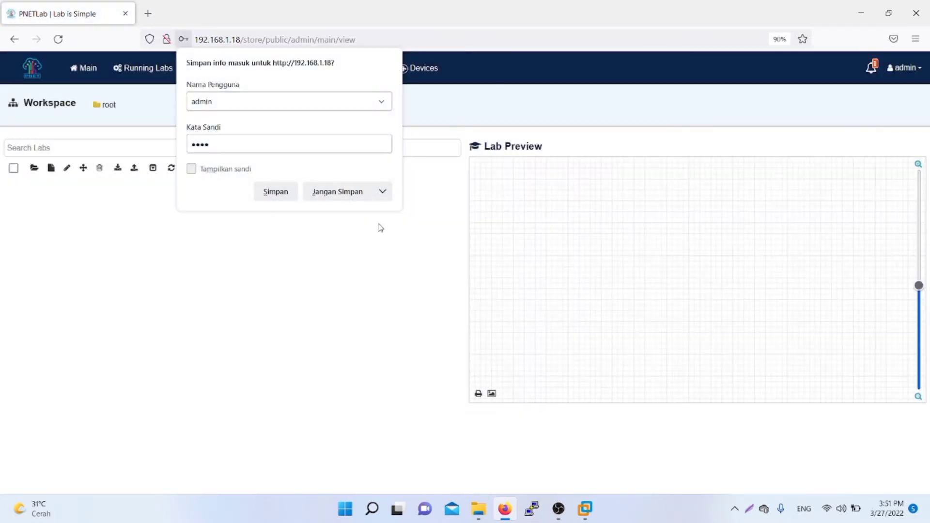
Step: Dismiss the save-login popup and go to the Devices store page
left_click(364, 210)
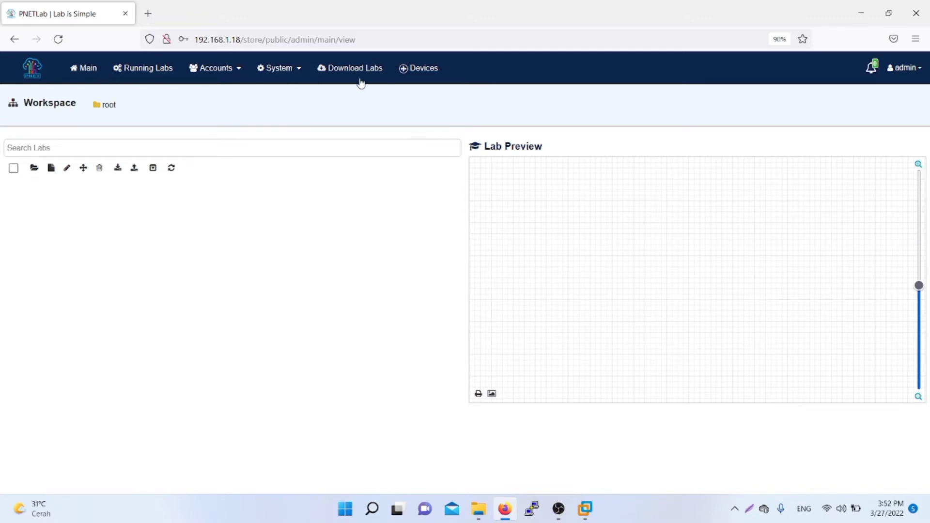
left_click(432, 69)
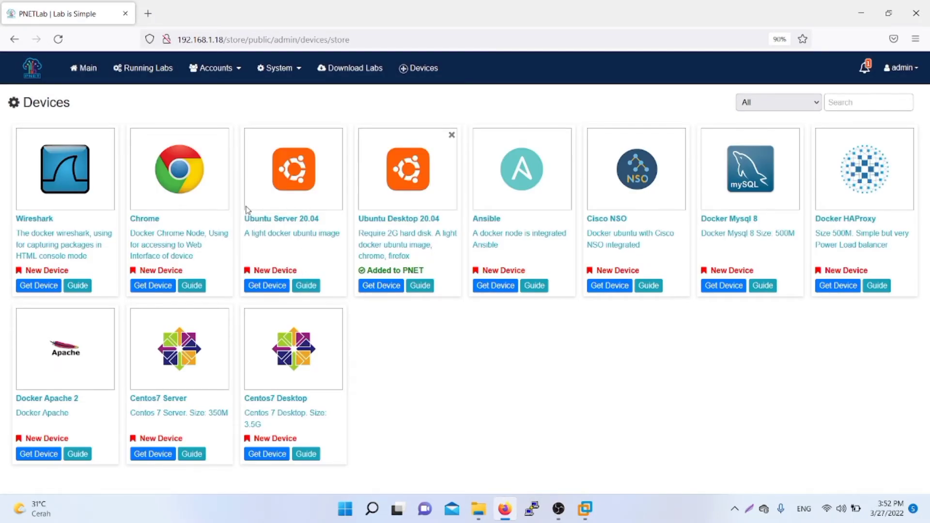
Step: Get the Ubuntu Server 20.04 device image and start its download
left_click_drag(262, 233, 230, 194)
left_click(292, 262)
left_click(276, 291)
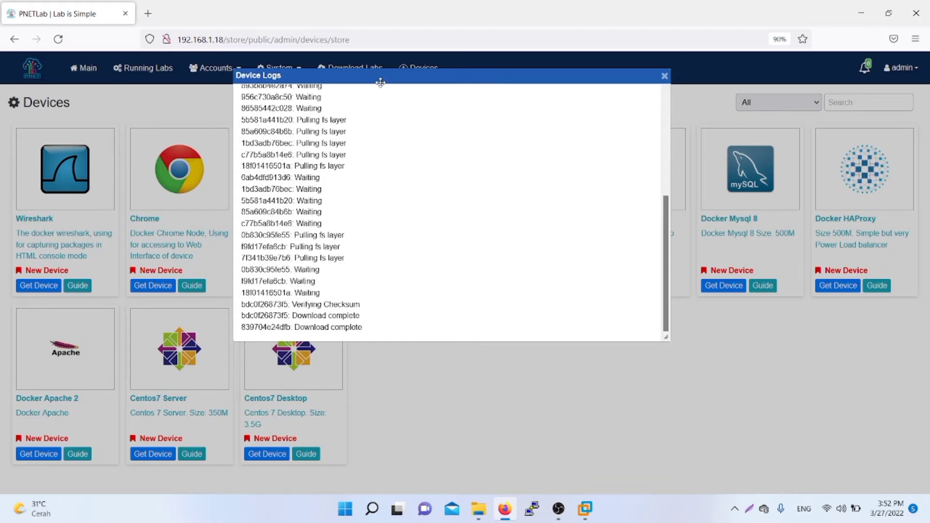
Step: Wait for the Ubuntu Server 20.04 pull to complete, then close Device Logs
left_click_drag(389, 79, 551, 92)
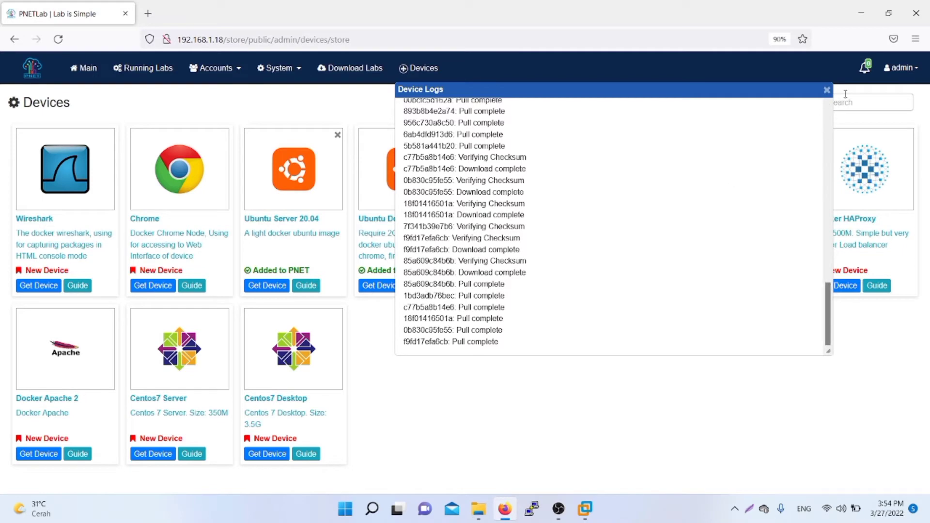
left_click(827, 91)
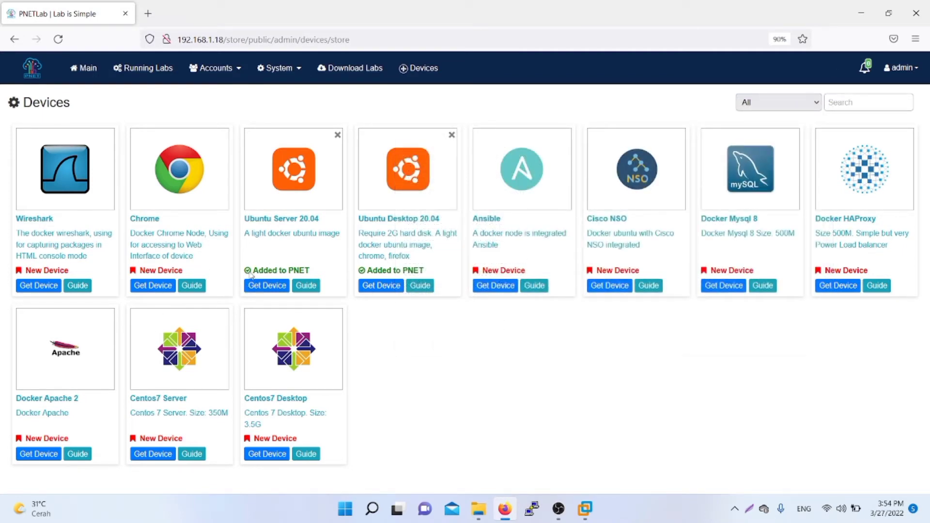
Step: Return from the device store to the Main workspace showing the root folder
left_click_drag(250, 270, 311, 271)
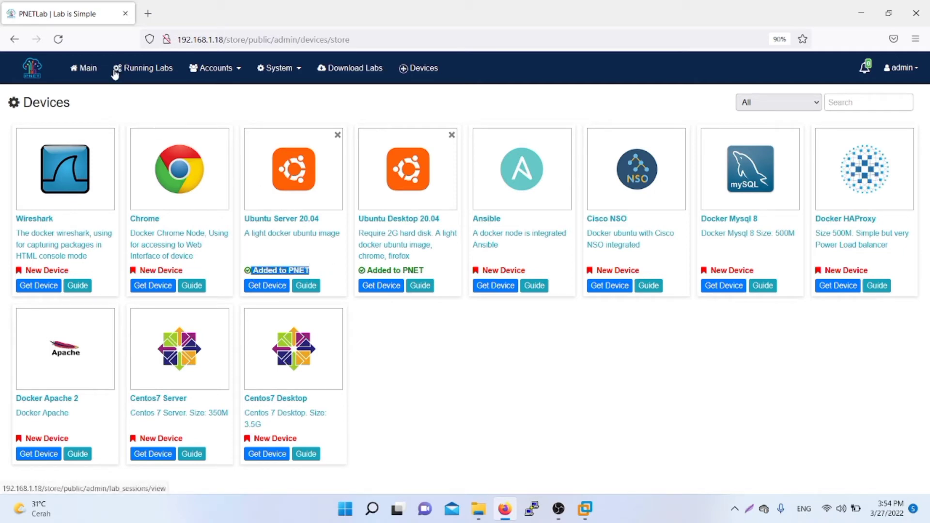
left_click(82, 68)
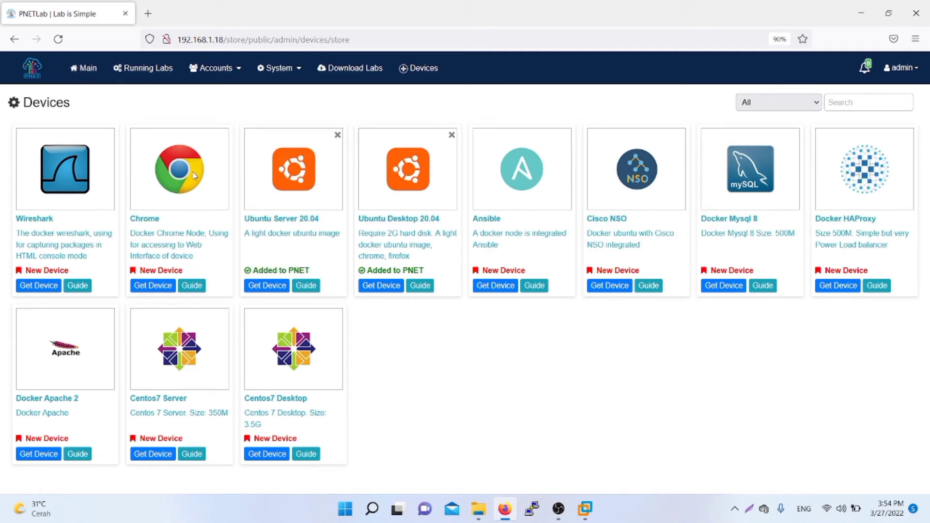
double_click(84, 73)
left_click(82, 72)
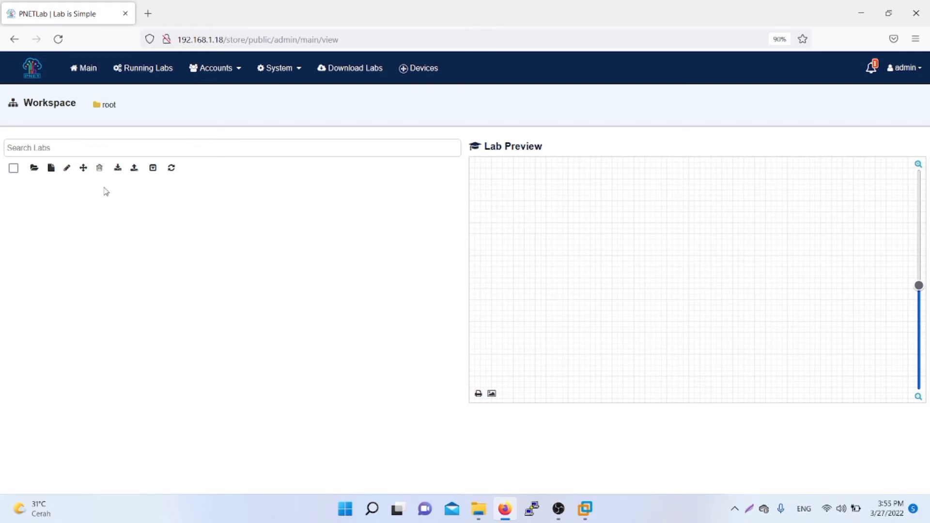
Step: Start a new lab and name it 'Ubuntu Server' followed by the user's name
left_click(51, 170)
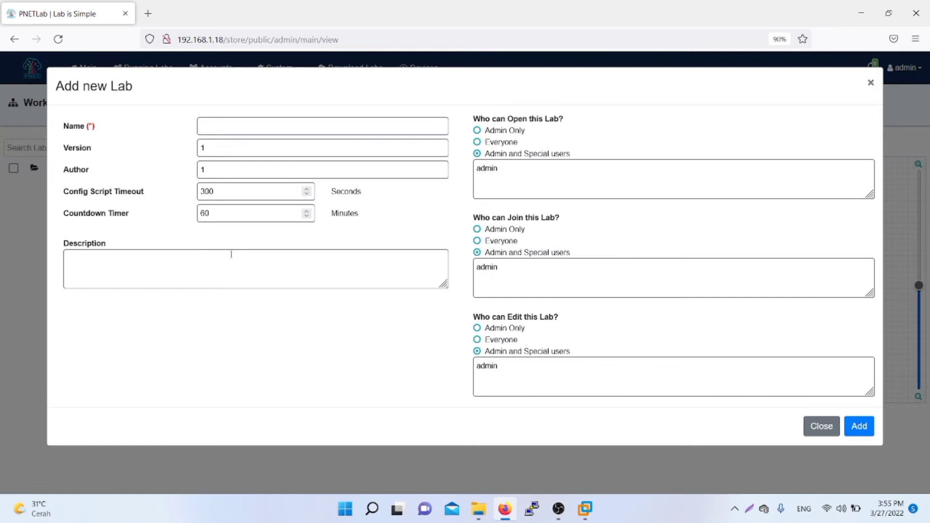
left_click(276, 123)
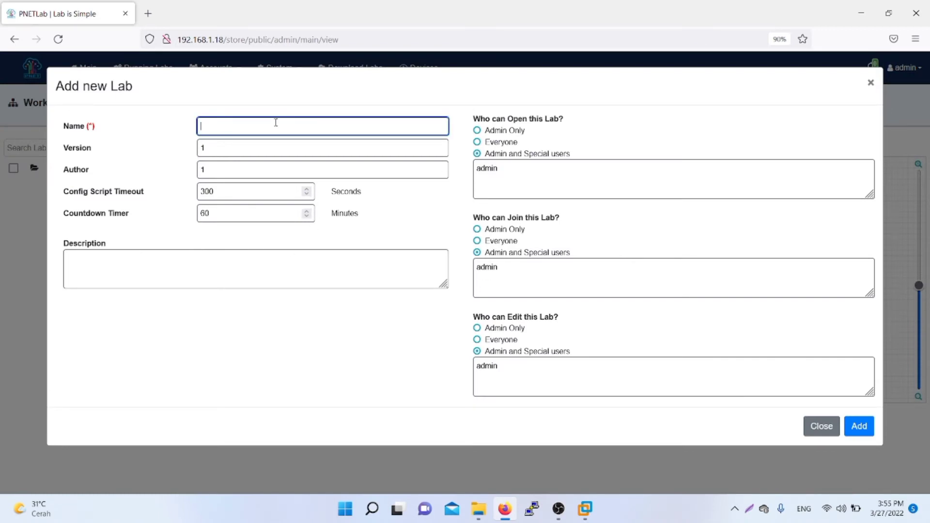
type("RA")
key("BackSpace")
key("BackSpace")
type("Rafli")
key("ctrl+a")
key("BackSpace")
type("Ubuntu Server CRAf")
key("BackSpace")
type("af")
Step: Create the lab and bring up the add-new-object menu on its empty canvas
left_click(860, 427)
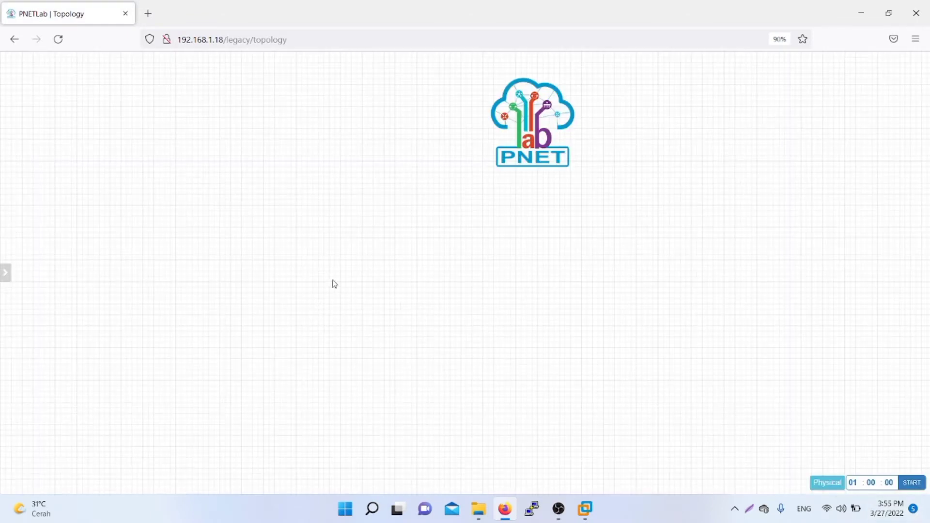
right_click(357, 274)
left_click(492, 294)
right_click(394, 273)
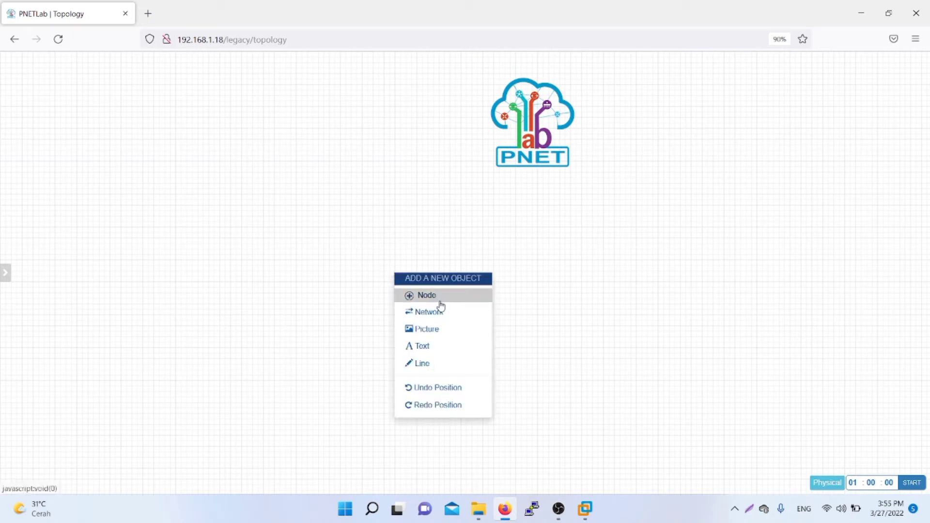
right_click(391, 207)
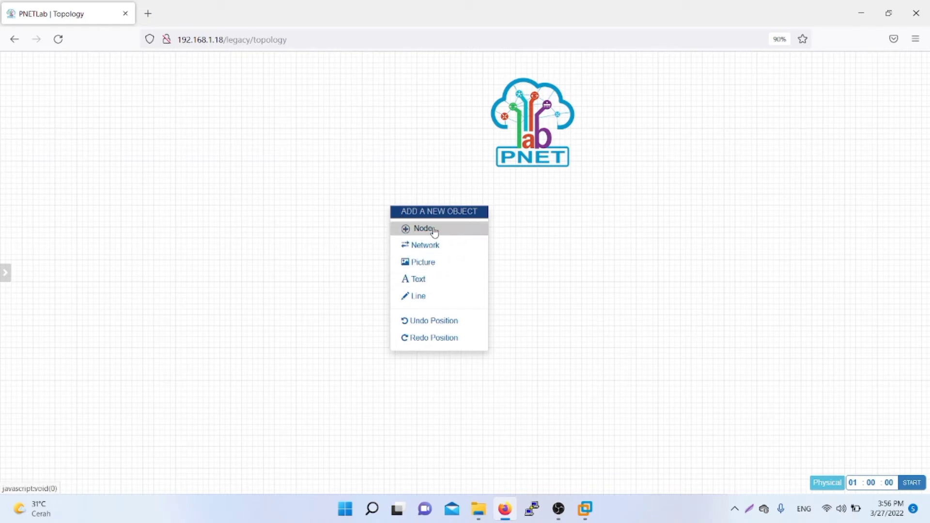
Step: Add a new Docker.io node using the pnetlab/ubuntu_sv:latest image
left_click(459, 232)
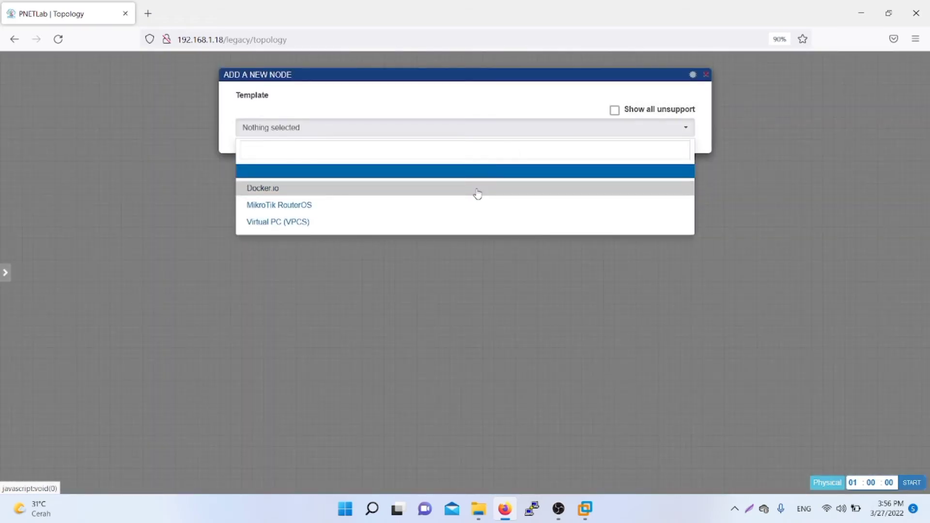
left_click(478, 193)
left_click(510, 166)
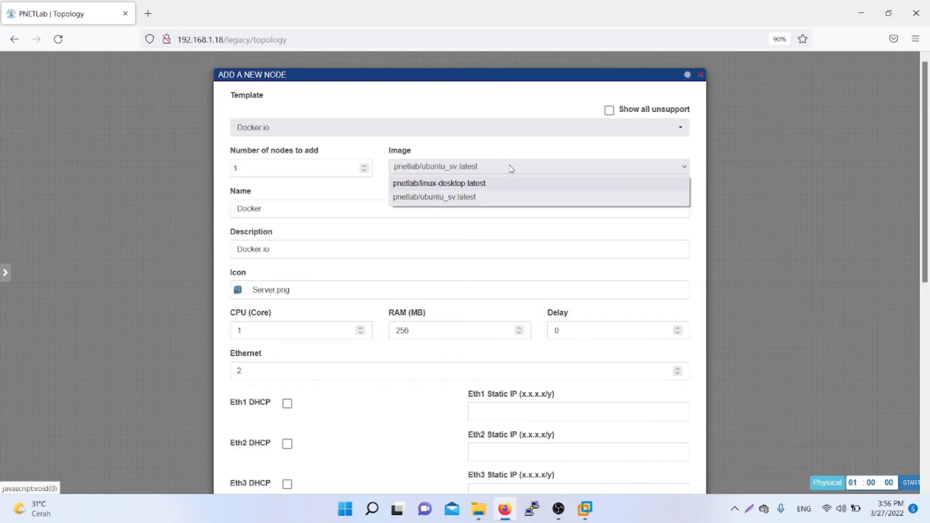
left_click(504, 200)
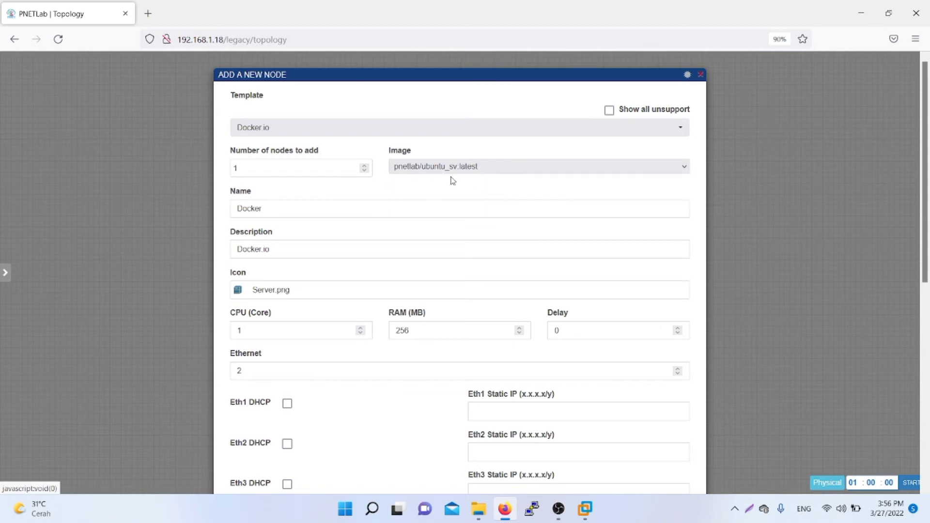
Step: Rename the node from Docker to 'Ubuntu Server'
double_click(293, 207)
type("Ub")
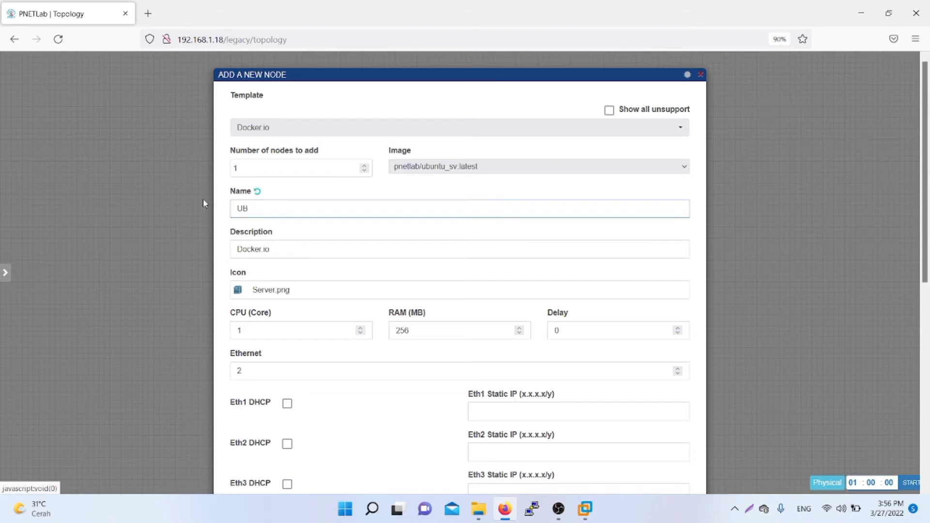
key("BackSpace")
type("untu Server")
key("BackSpace")
key("BackSpace")
key("BackSpace")
key("BackSpace")
key("BackSpace")
key("BackSpace")
key("BackSpace")
key("BackSpace")
key("BackSpace")
key("BackSpace")
key("BackSpace")
key("BackSpace")
key("BackSpace")
type("Ubuntu Server")
left_click(328, 291)
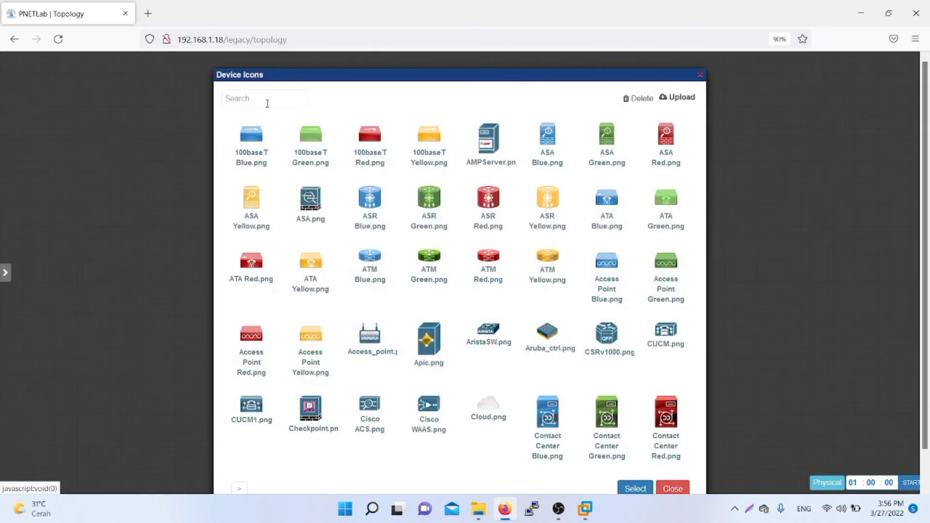
Step: Give the node the Server Red.png icon, found by searching 'Server'
left_click(268, 103)
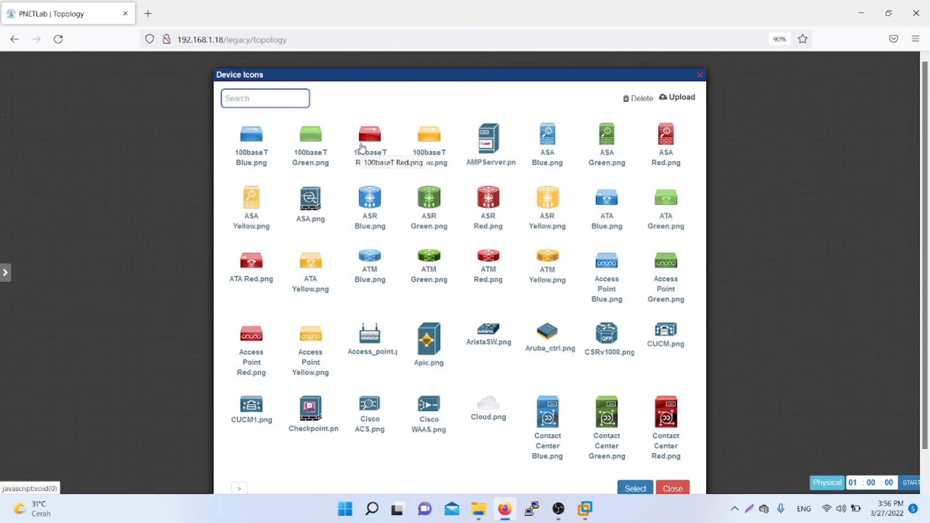
type("S")
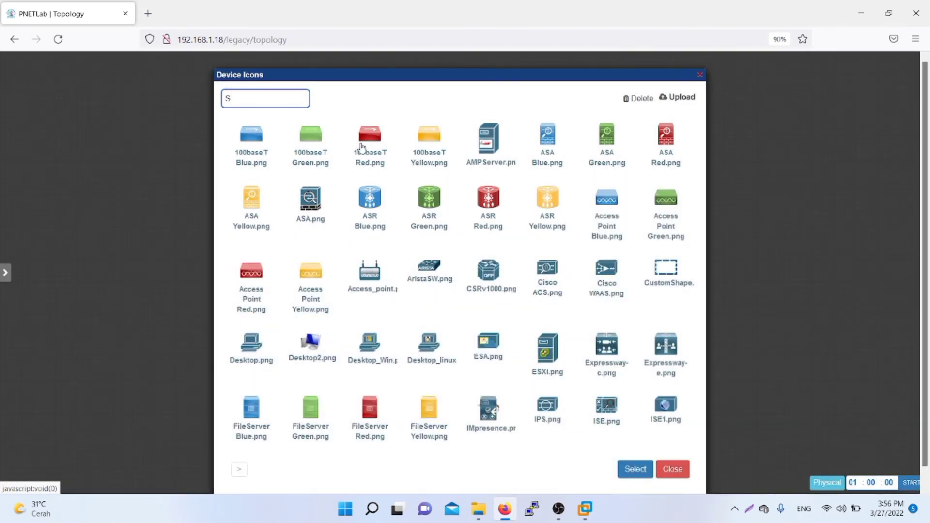
type("erver")
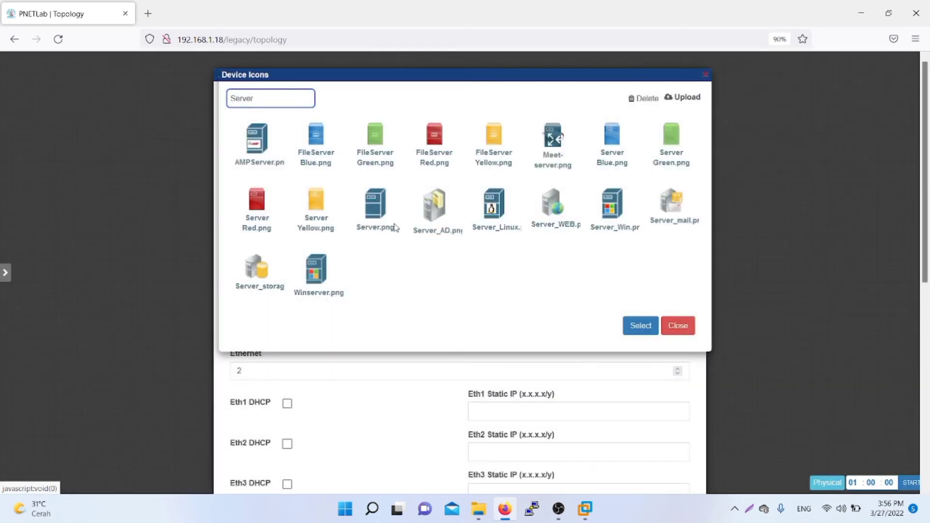
left_click(250, 215)
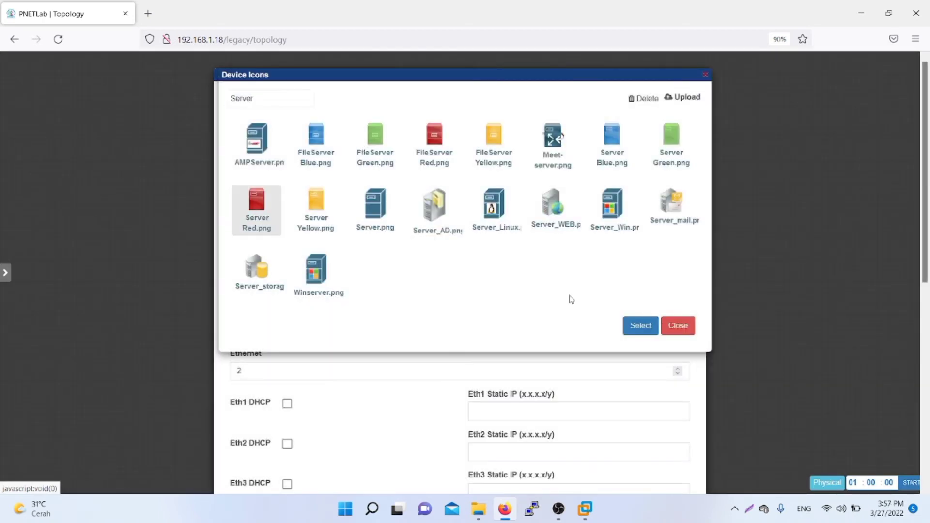
left_click(640, 326)
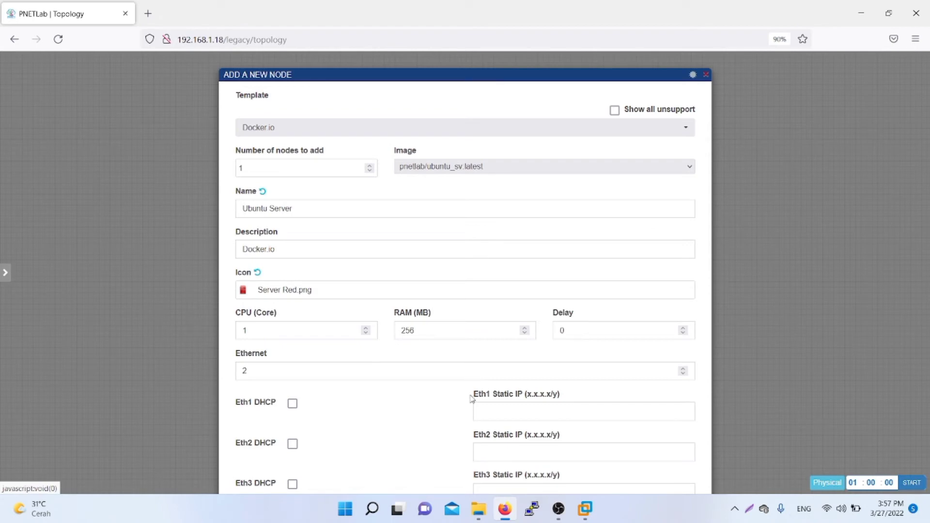
Step: Set the node's Ethernet interface count to 3
double_click(475, 369)
type("3")
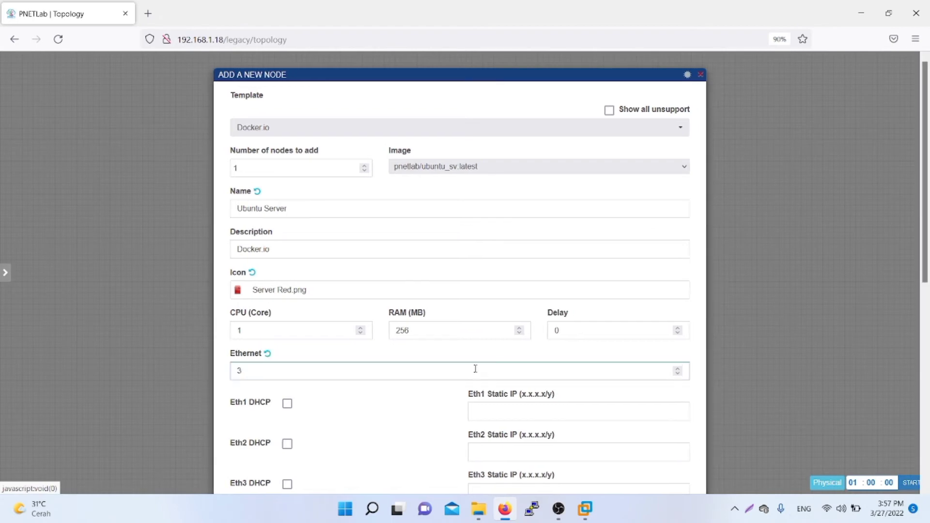
left_click(519, 411)
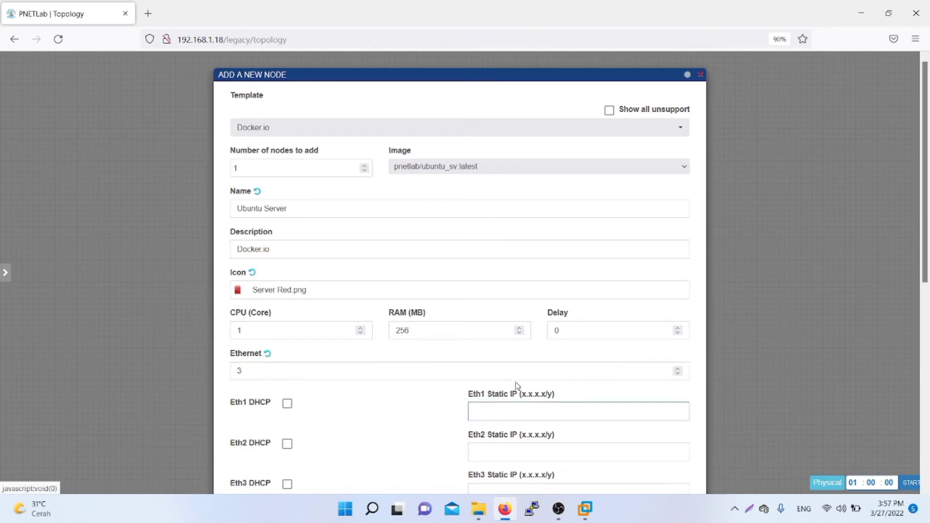
scroll(517, 386, "down", 2)
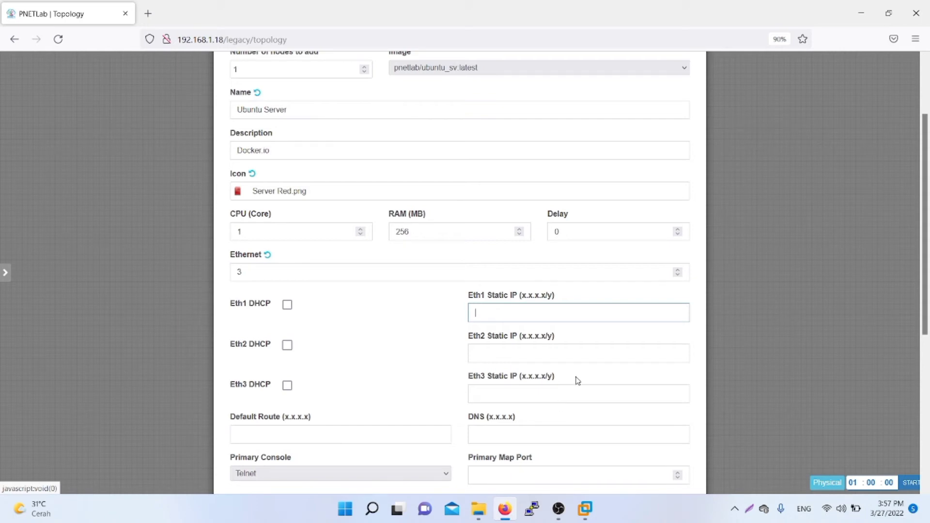
key("super")
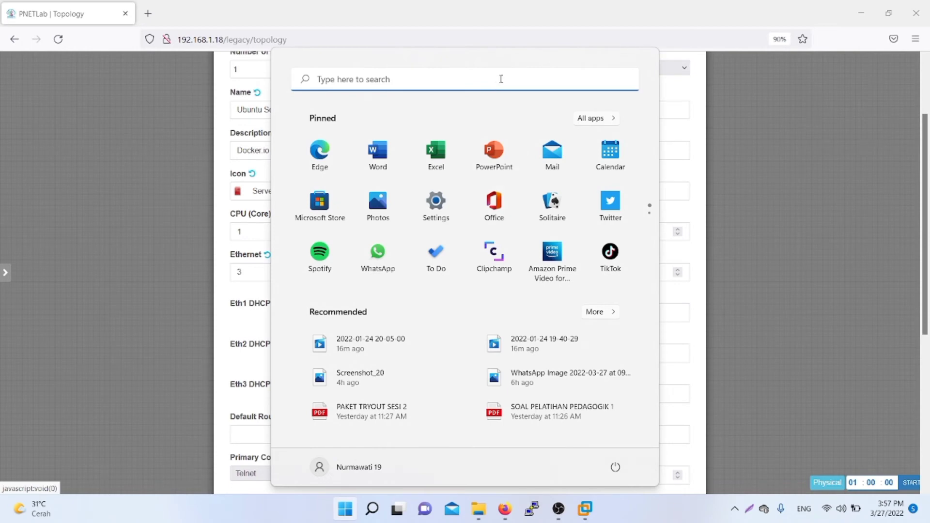
Step: Open Control Panel by searching 'control' in Windows search
left_click(501, 78)
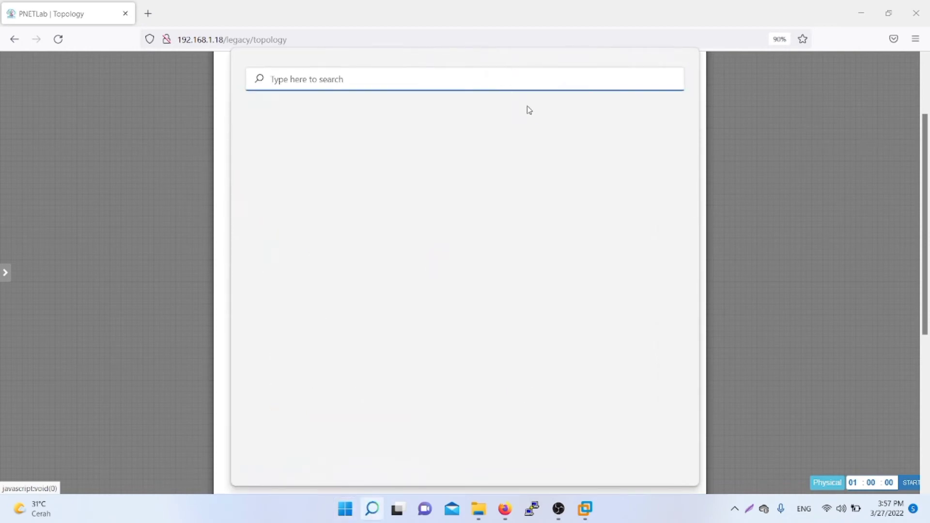
type("ip")
key("BackSpace")
key("BackSpace")
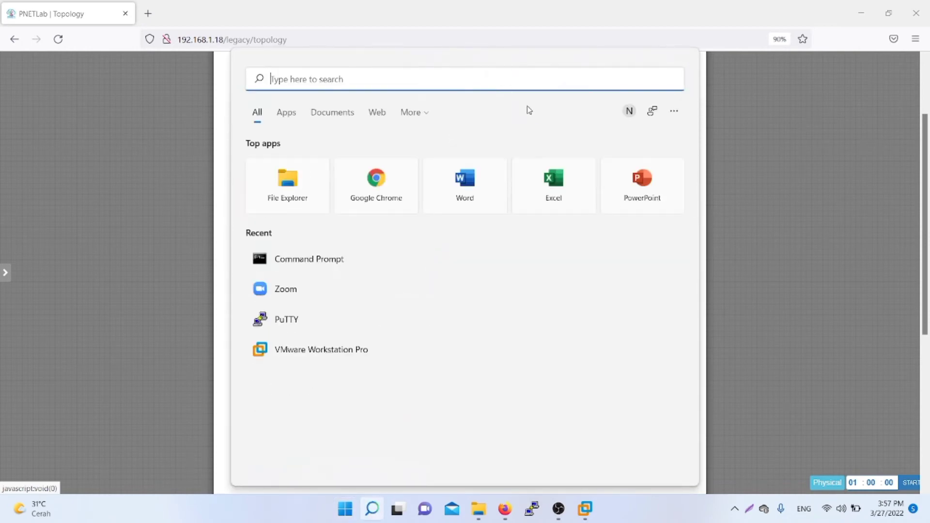
type("control")
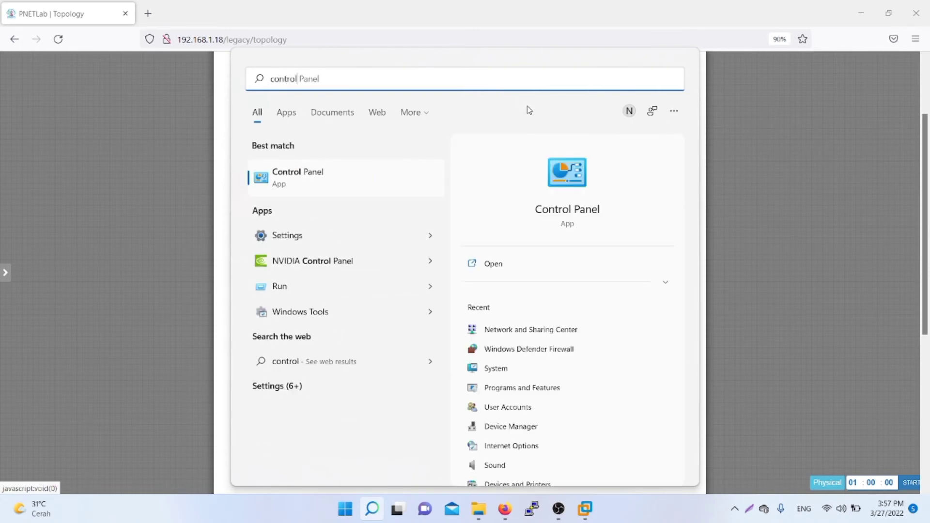
left_click(372, 190)
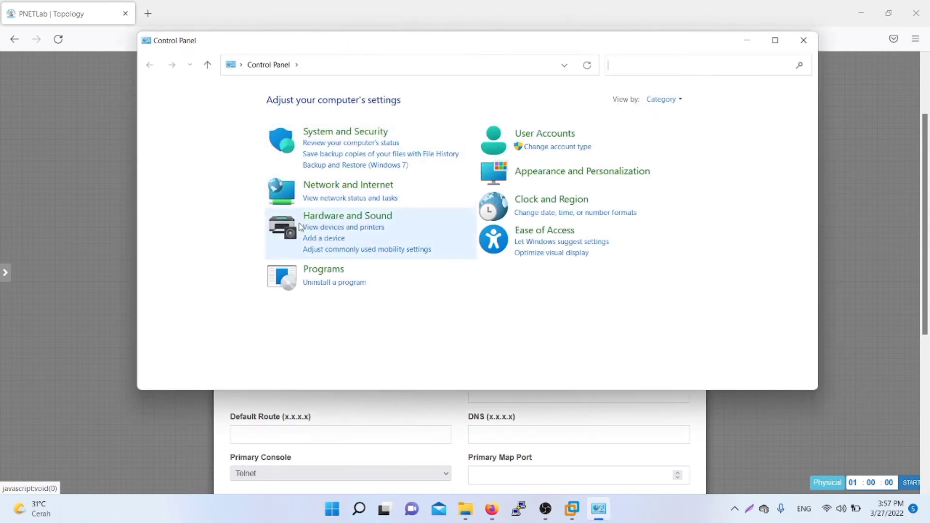
Step: Show the Wi-Fi adapter's details: IPv4 192.168.1.12, gateway 192.168.1.1
left_click(281, 194)
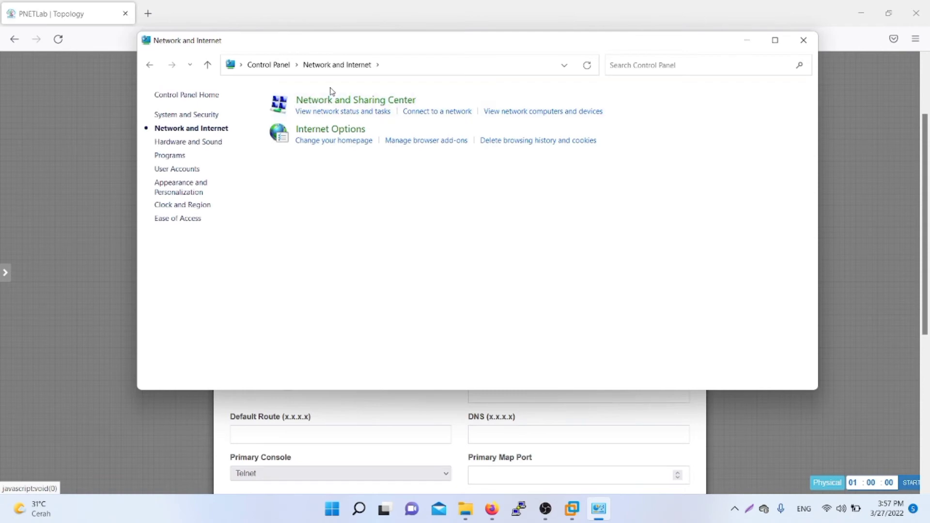
left_click(330, 101)
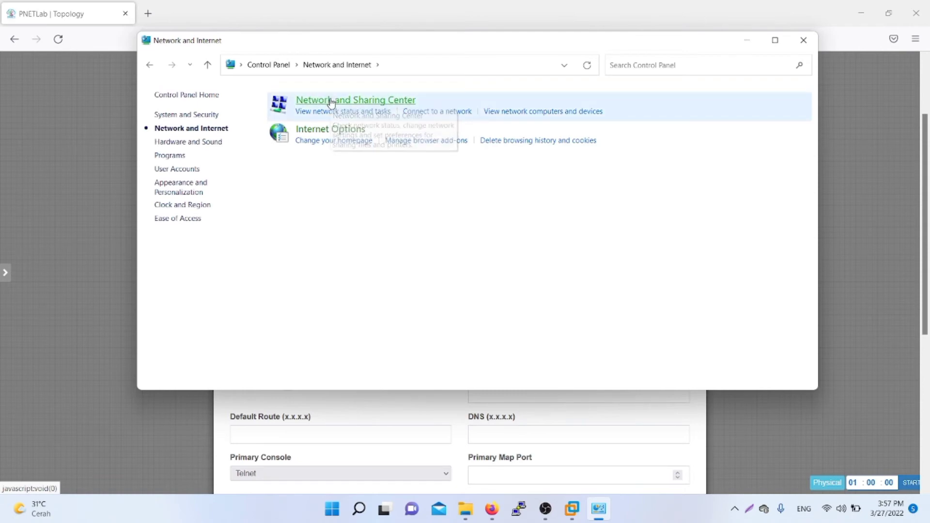
mouse_move(2, 408)
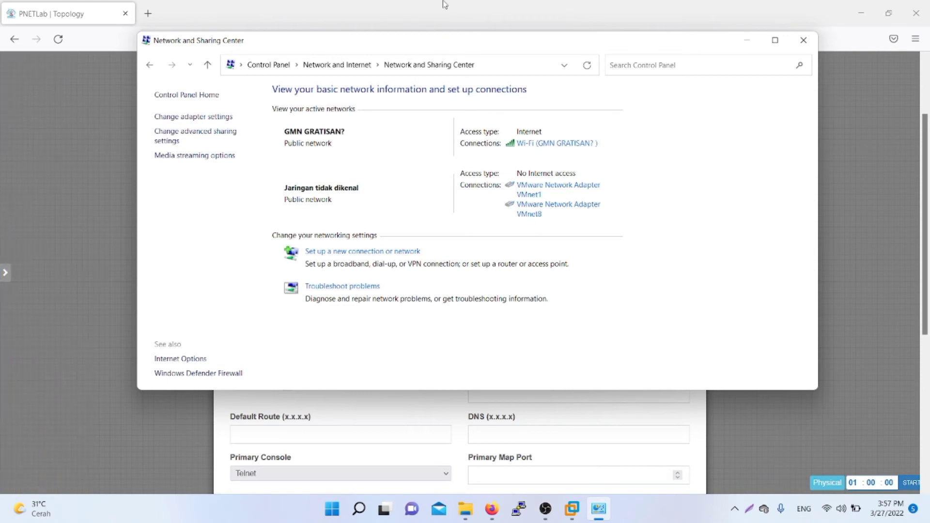
left_click(200, 118)
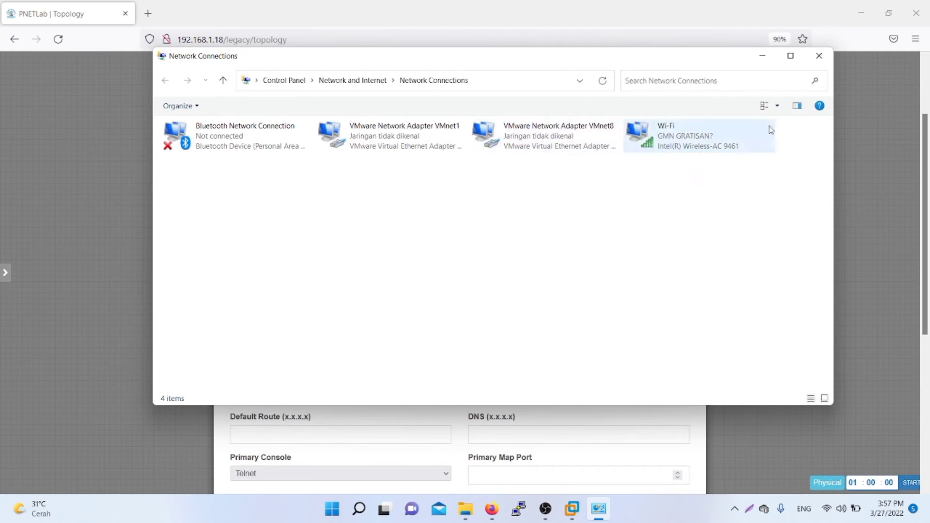
right_click(672, 139)
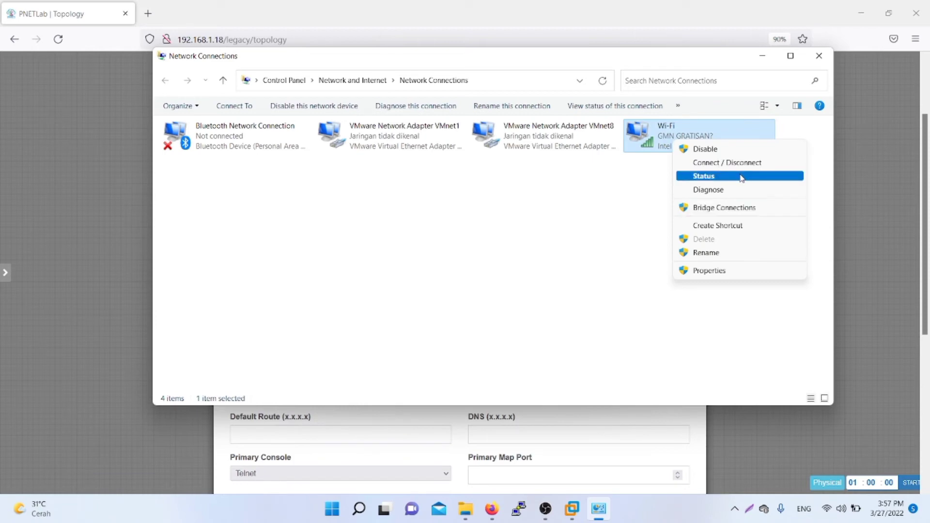
left_click(700, 180)
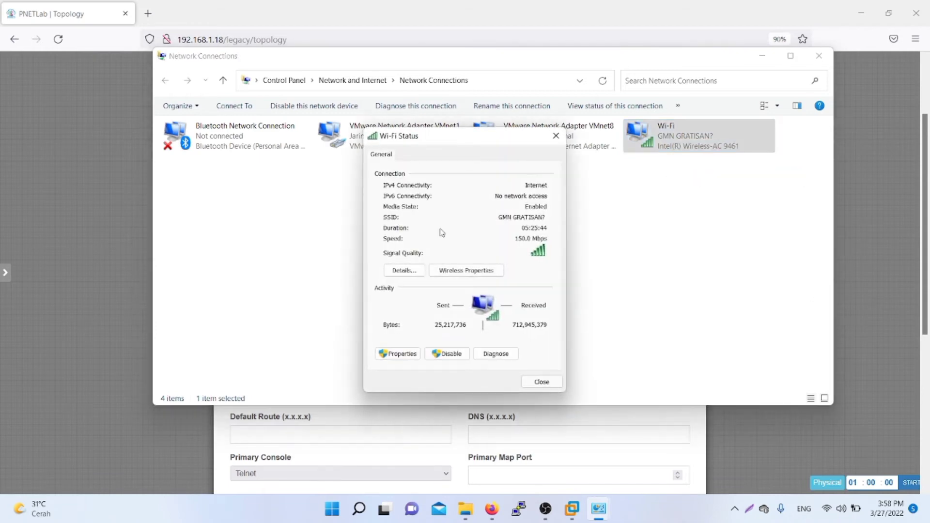
left_click(406, 270)
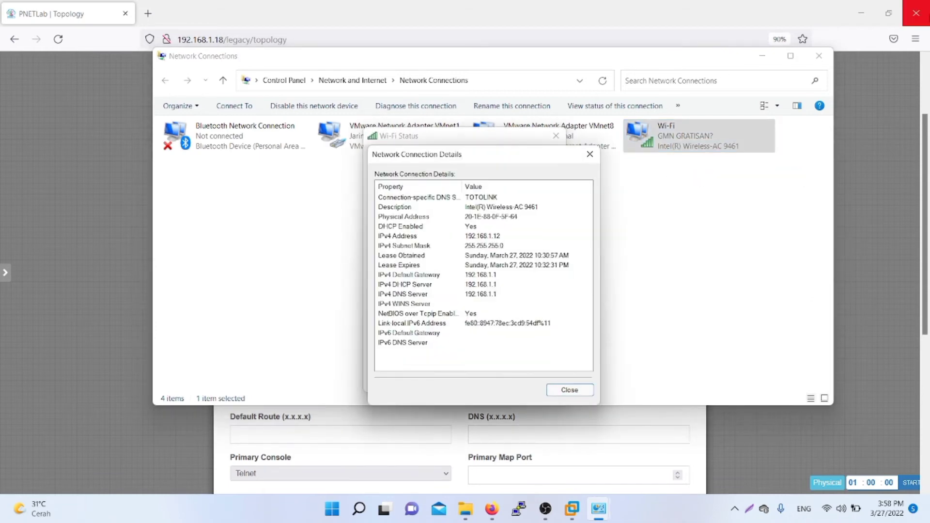
left_click(763, 55)
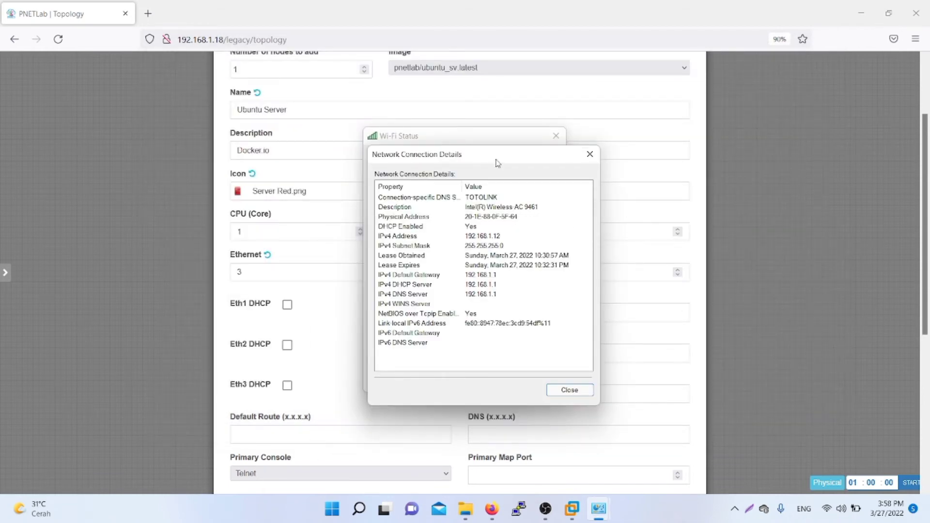
Step: Put the Wi-Fi details beside its status window, note IPv4 192.168.1.12, return to the form
left_click_drag(496, 154, 717, 108)
left_click(478, 139)
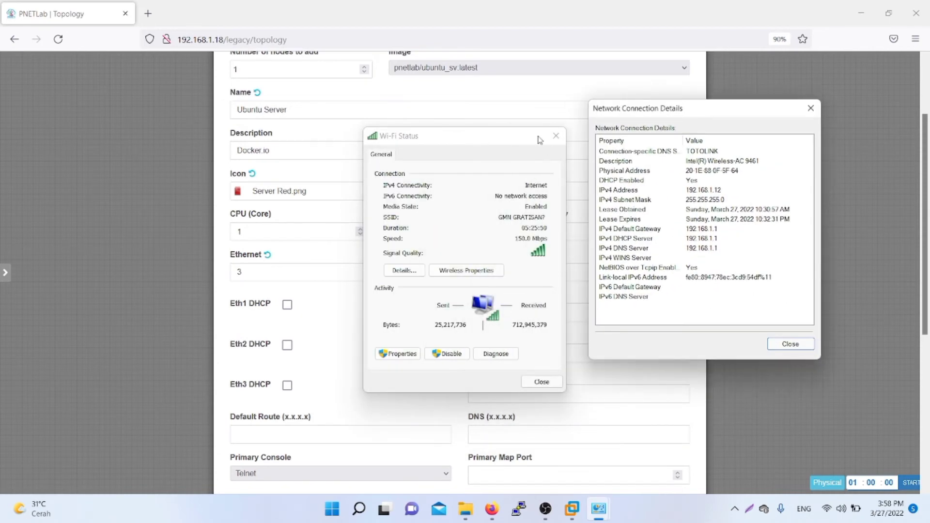
left_click(720, 190)
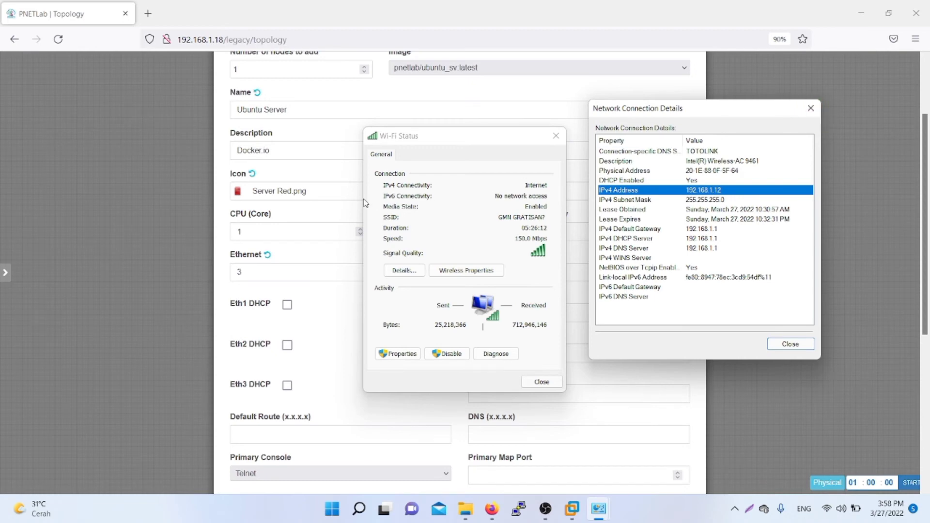
left_click(312, 264)
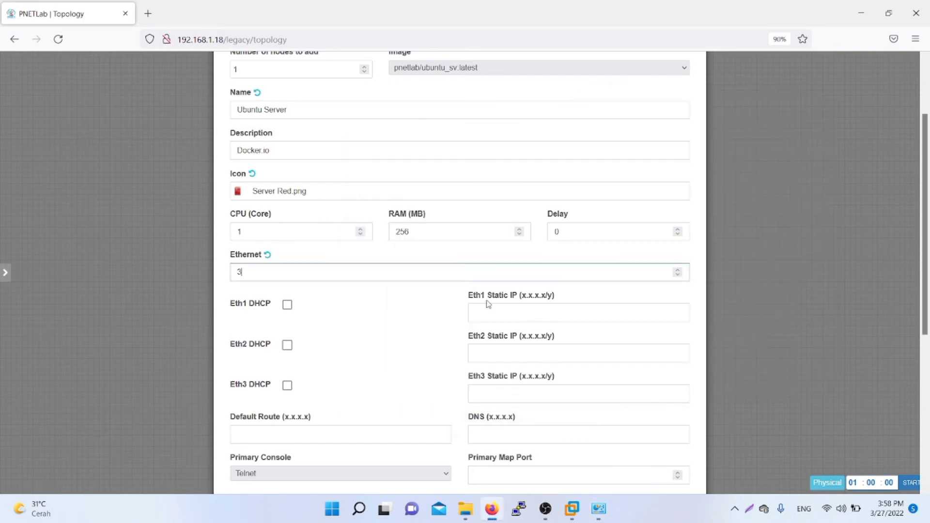
Step: Set the Eth1 static IP to 192.168.1.27/24
left_click(537, 314)
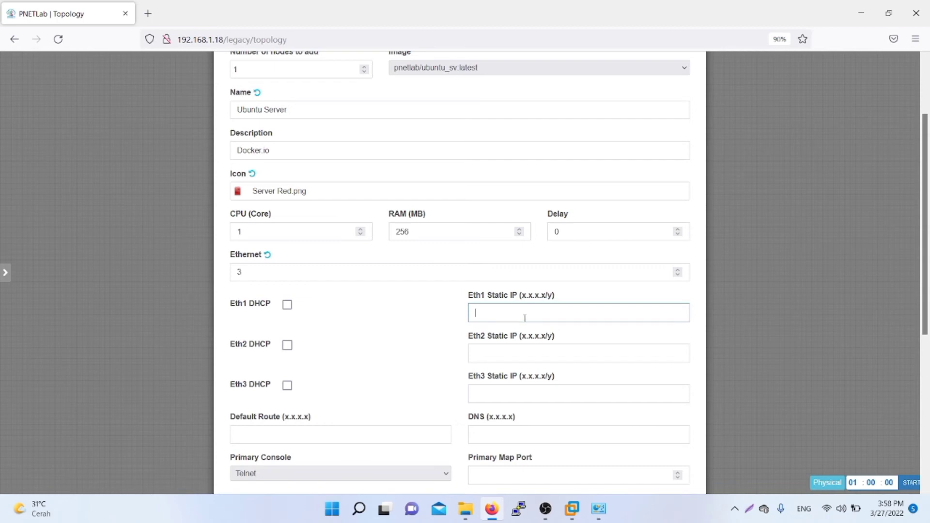
type("192.1681")
key("BackSpace")
type(".")
key("BackSpace")
type("1")
type(".27")
type("/")
type("254")
key("BackSpace")
key("BackSpace")
type("4")
Step: Set the Eth2 static IP to 192.168.127.1/24
left_click(498, 352)
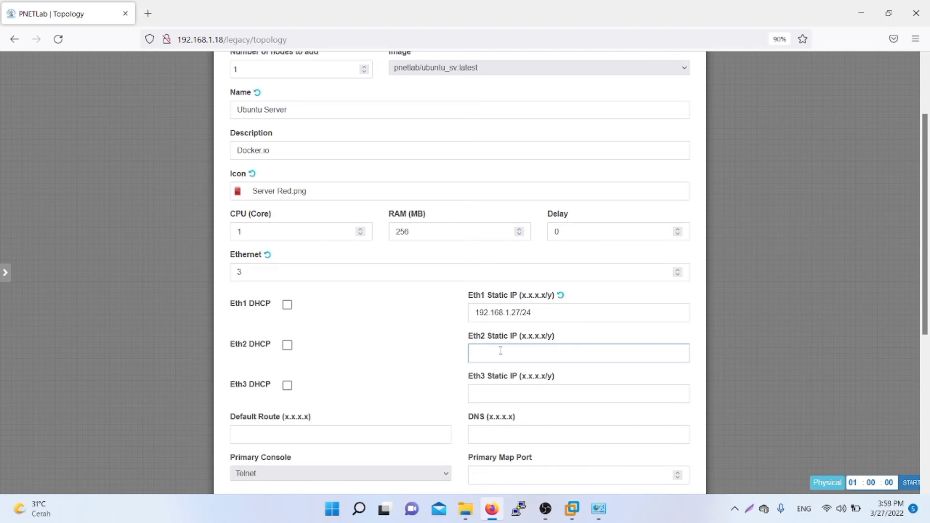
type("10.")
type("10.")
type("10.")
key("BackSpace")
key("BackSpace")
key("BackSpace")
key("BackSpace")
key("BackSpace")
key("BackSpace")
key("BackSpace")
key("BackSpace")
type("192.168.127.1/24")
left_click(361, 433)
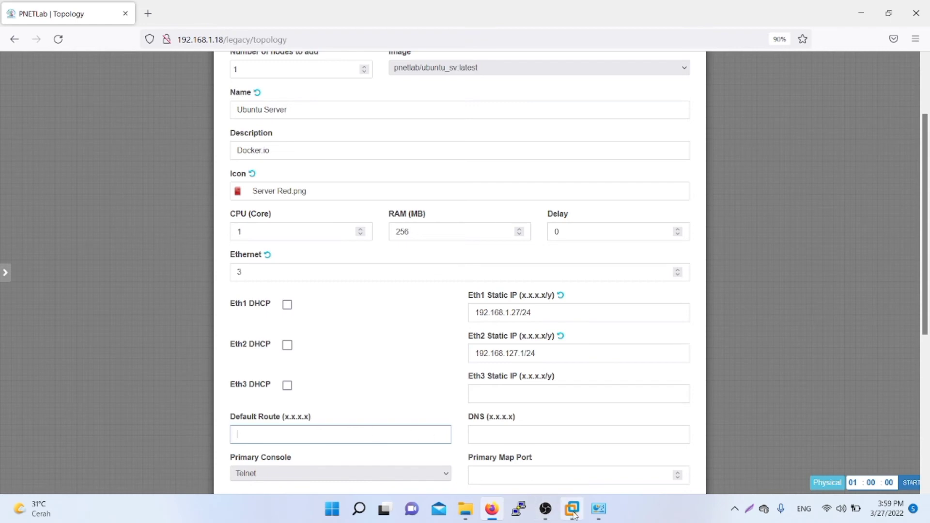
left_click(599, 508)
Step: Set the default route to the Wi-Fi gateway 192.168.1.1 and DNS to 8.8.8.8
left_click(678, 445)
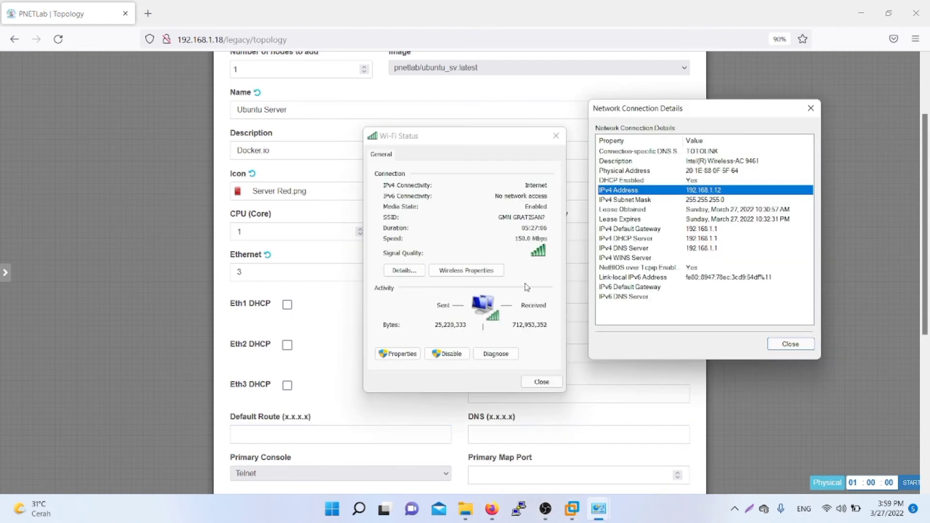
left_click(659, 230)
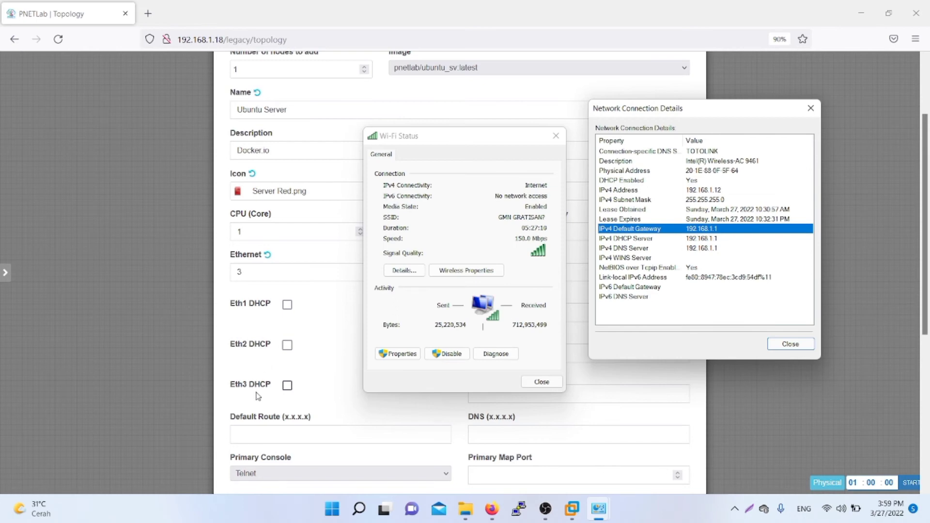
left_click(301, 435)
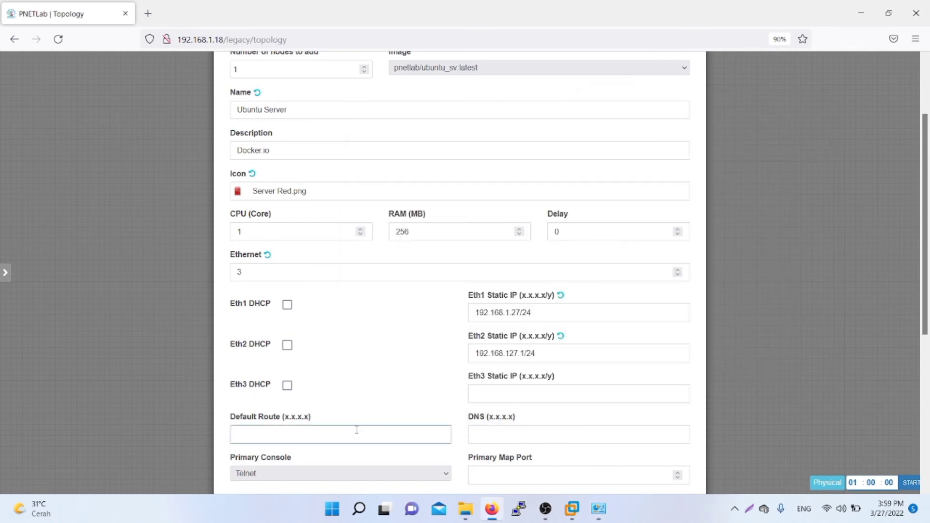
type("192.168.1.1")
scroll(395, 434, "down", 1)
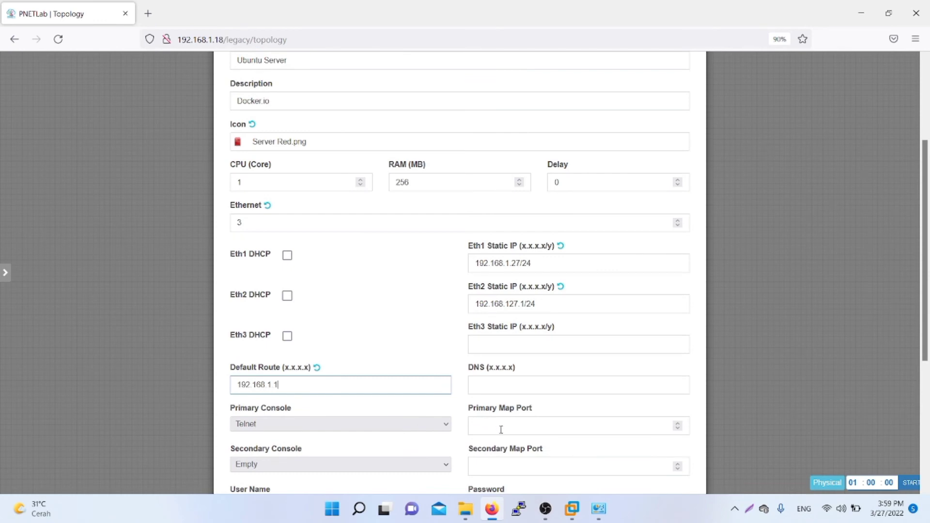
left_click(508, 384)
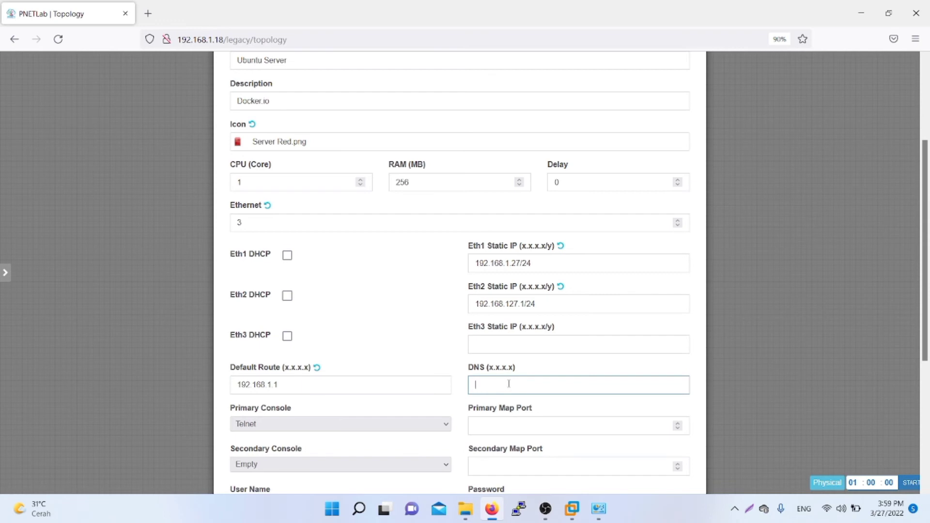
type("8.8.8.8")
Step: Choose Telnet primary and SSH secondary consoles, save the node, and reposition it
left_click(266, 424)
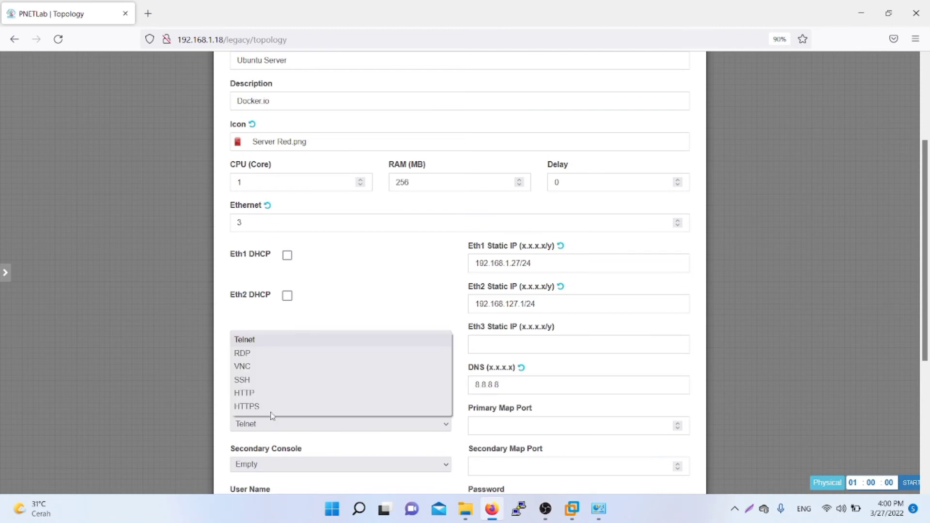
left_click(297, 345)
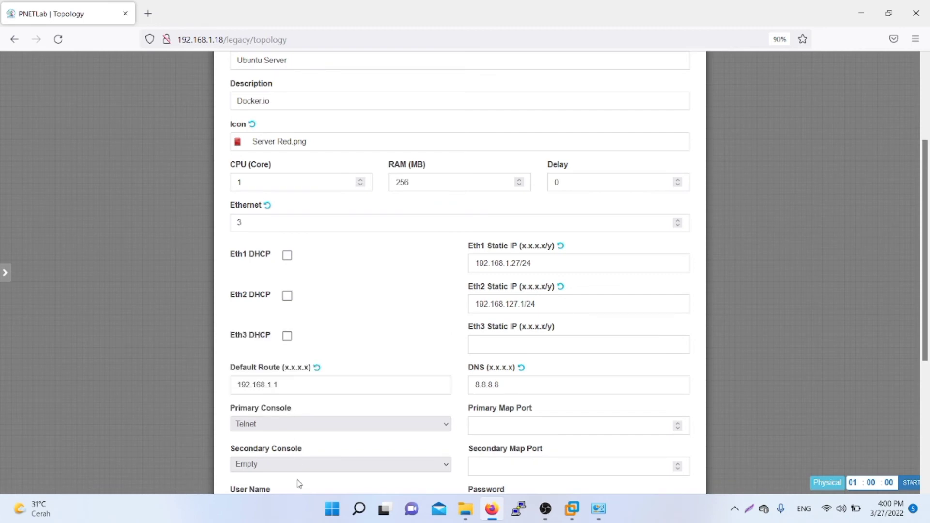
left_click(299, 466)
left_click(293, 421)
scroll(489, 436, "down", 2)
scroll(495, 429, "down", 1)
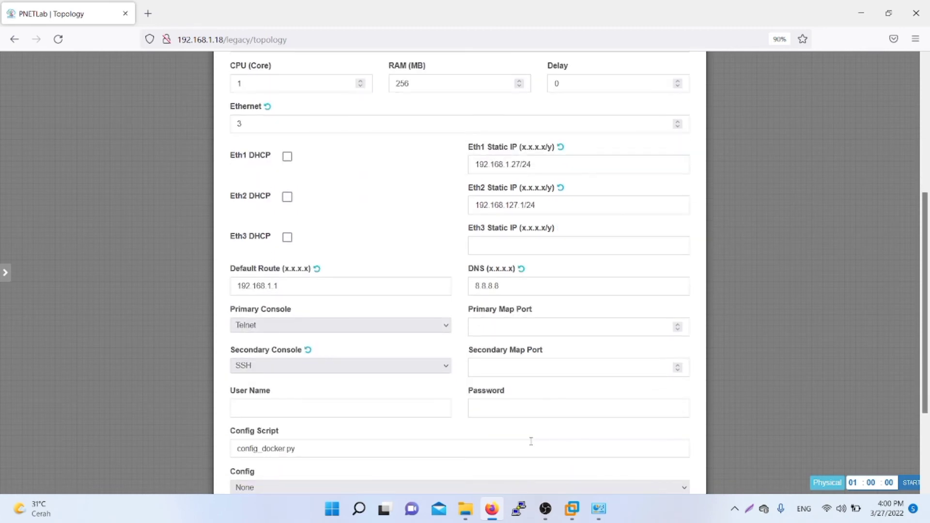
scroll(388, 370, "down", 4)
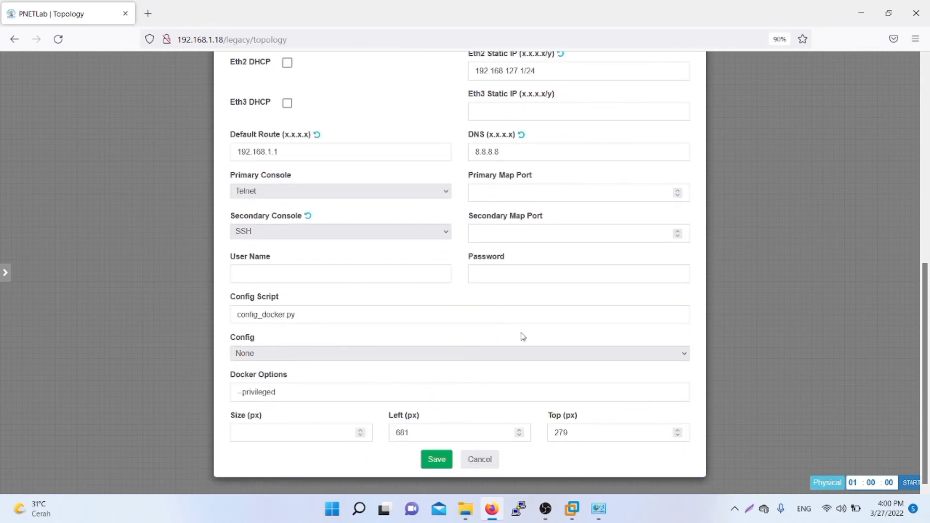
left_click(437, 461)
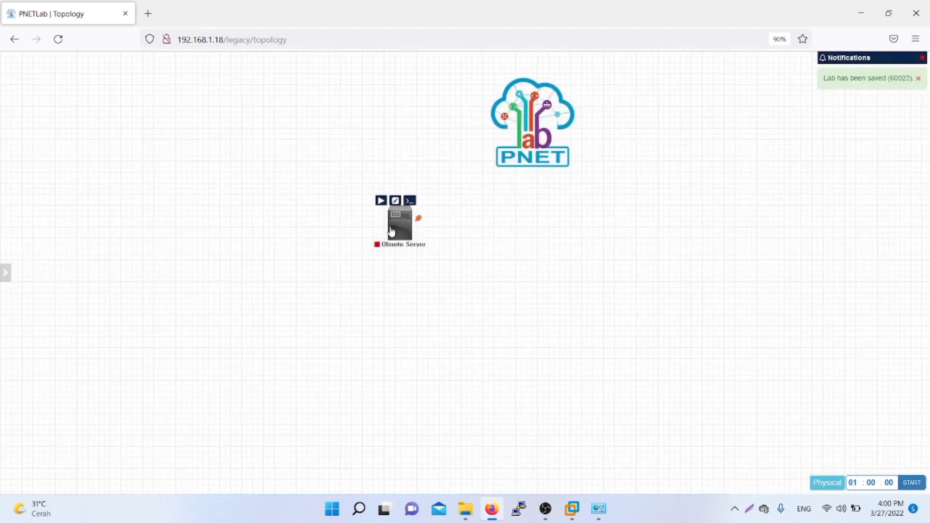
left_click_drag(392, 231, 361, 250)
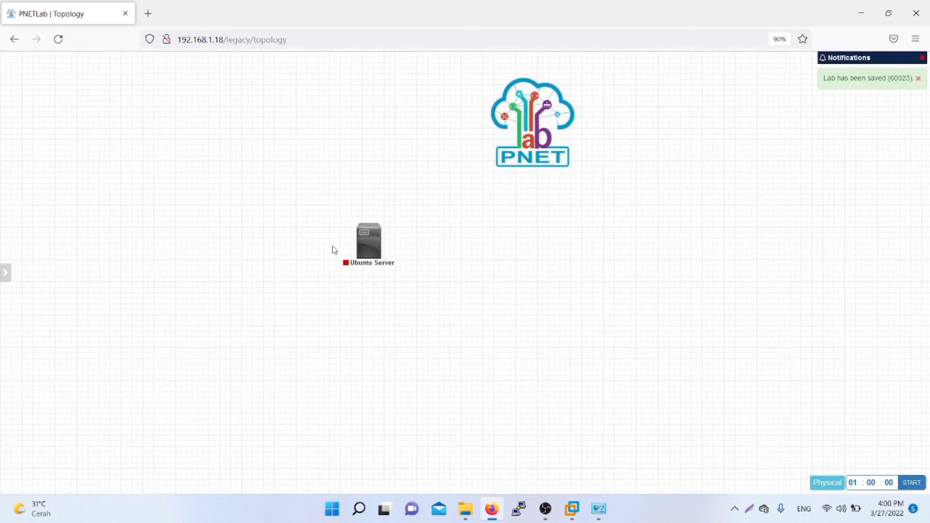
Step: Add a network named Internet of type Management(Cloud0)
right_click(445, 236)
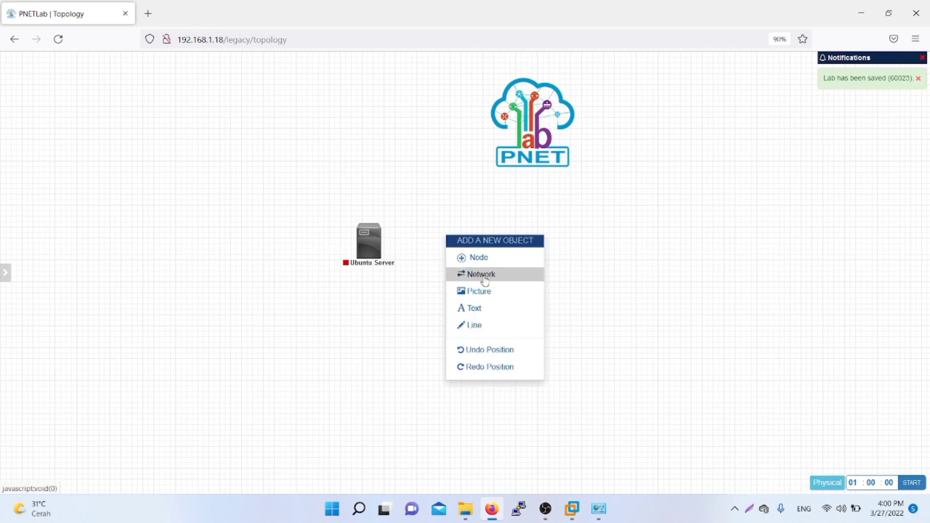
left_click(485, 274)
left_click_drag(430, 137, 355, 137)
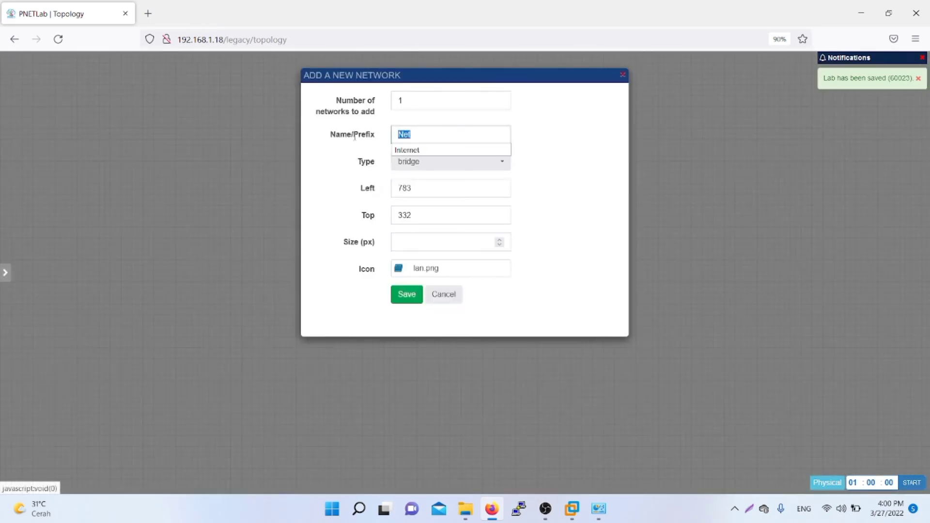
left_click(418, 153)
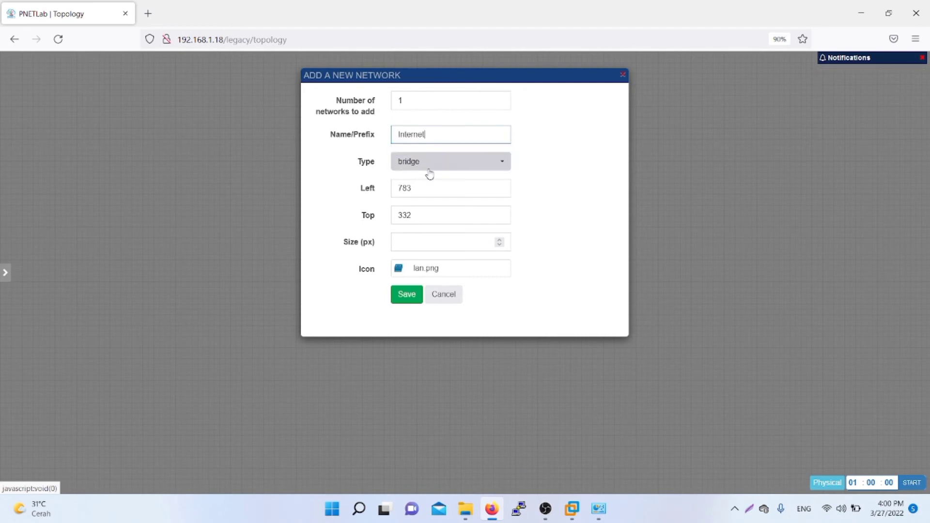
left_click(429, 168)
left_click(461, 221)
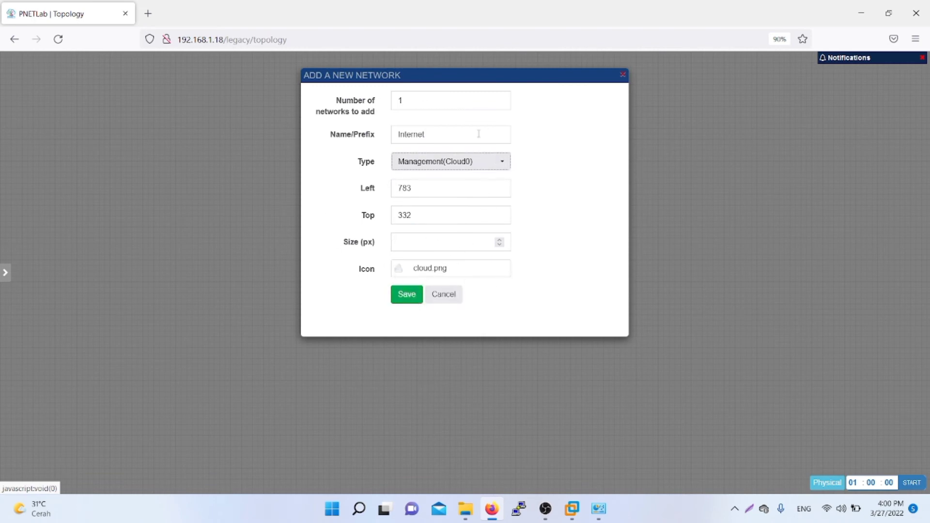
left_click(406, 300)
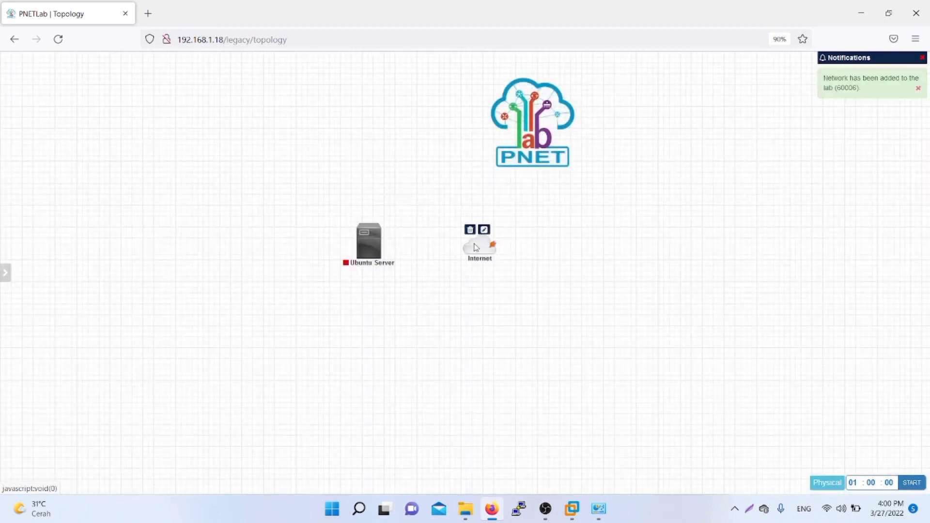
Step: Move the Internet cloud above Ubuntu Server and draw a link to it
left_click_drag(473, 248, 359, 118)
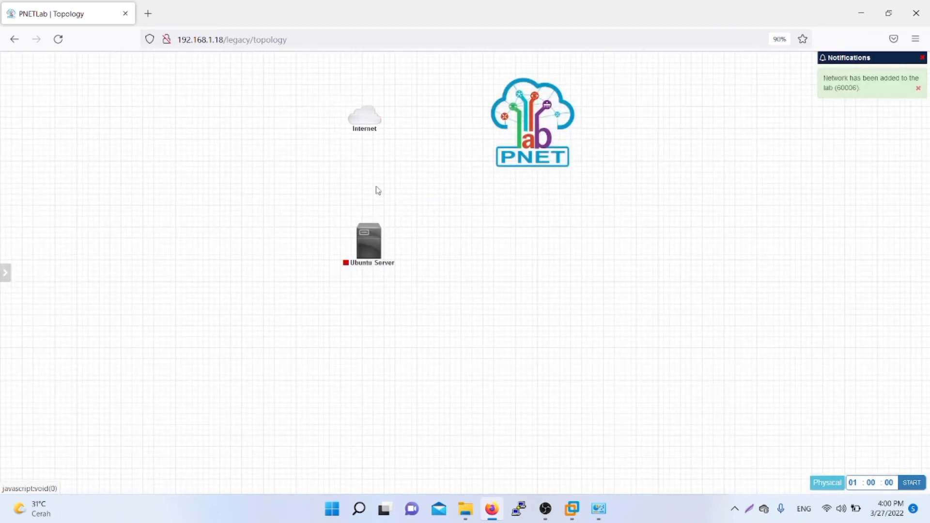
mouse_move(377, 119)
left_click_drag(380, 120, 386, 234)
Step: Attach the link to Ubuntu Server's eth1, save it, and nudge the cloud
mouse_move(378, 119)
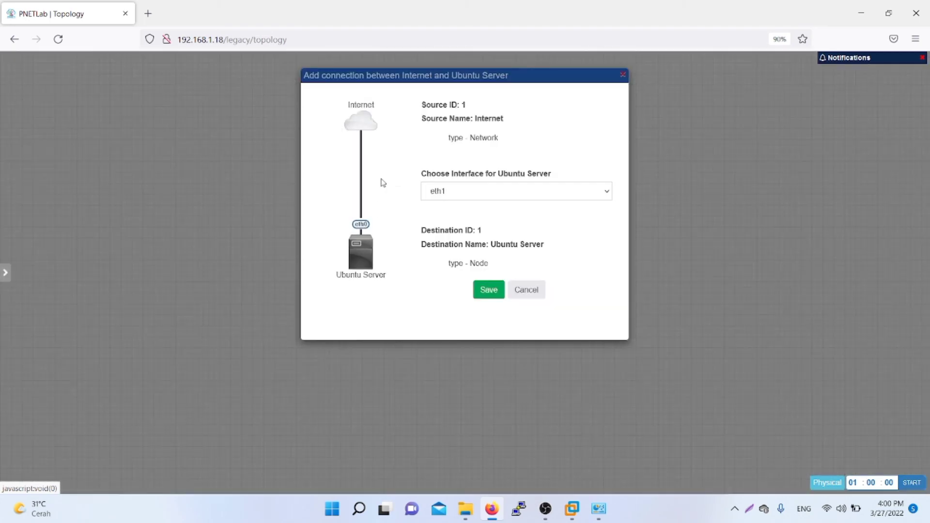
left_click(446, 191)
left_click(452, 198)
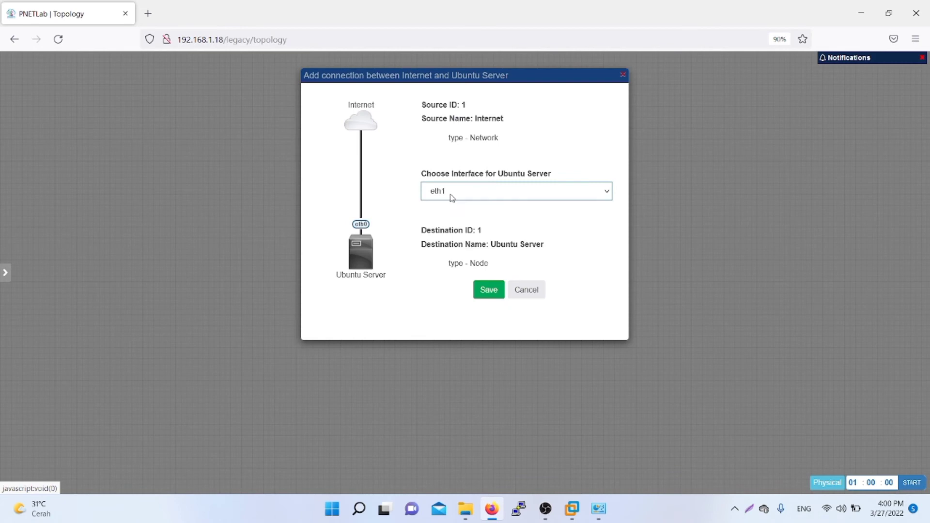
left_click(491, 290)
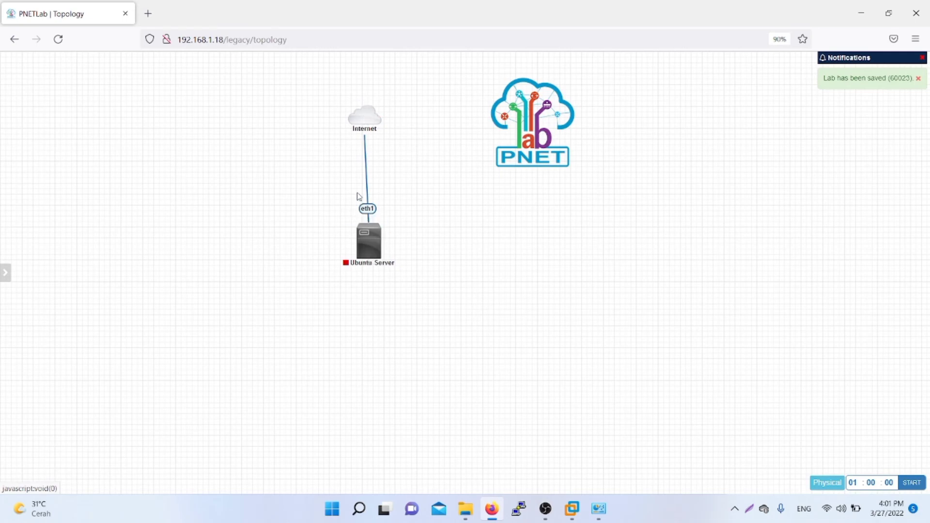
left_click_drag(377, 115, 370, 127)
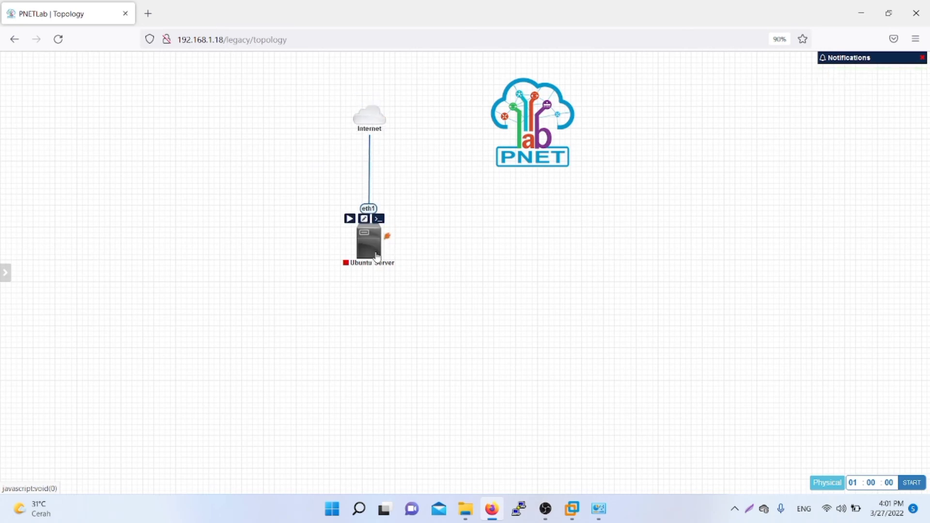
Step: Start the Ubuntu Server node and bring its console to a root prompt
mouse_move(368, 242)
left_click(353, 221)
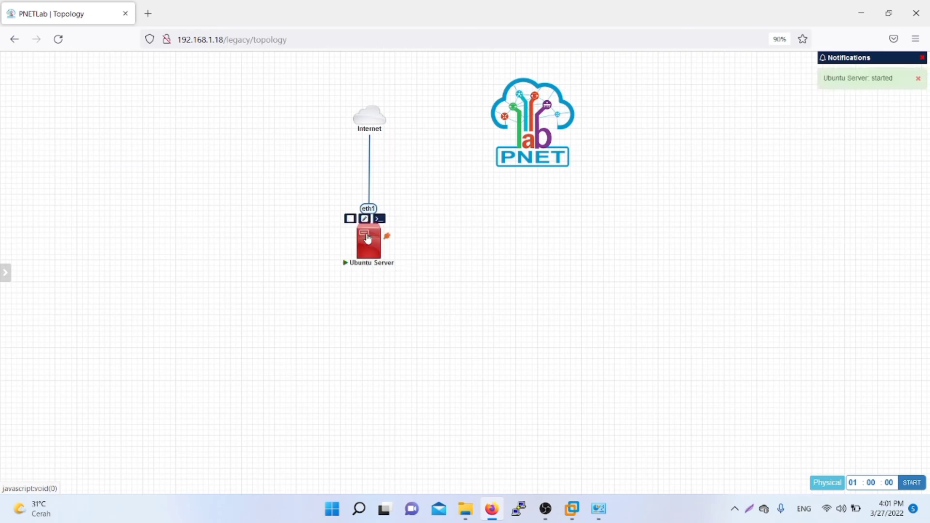
left_click(371, 246)
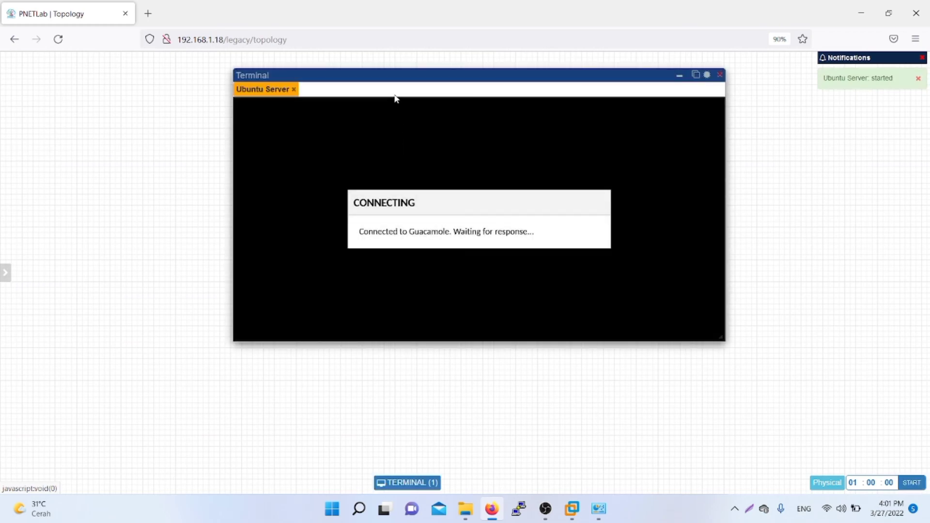
left_click_drag(390, 76, 452, 95)
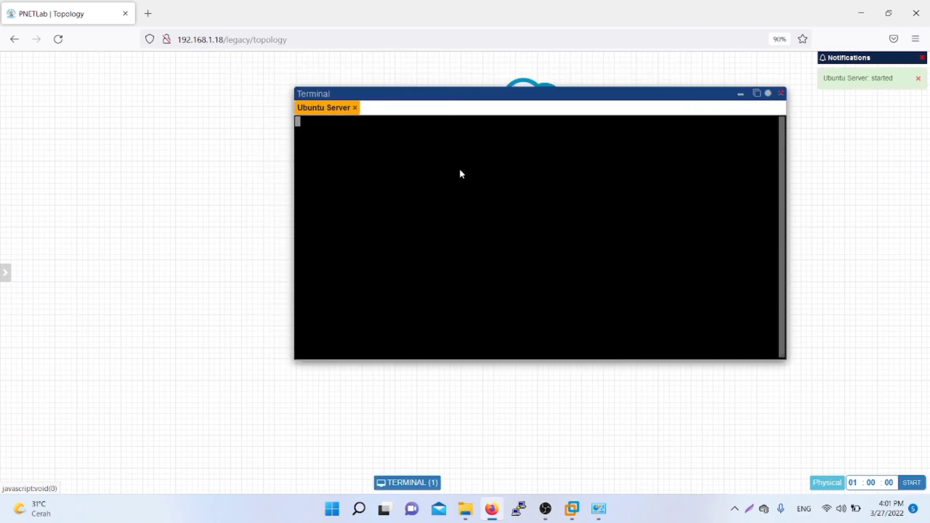
key("Return")
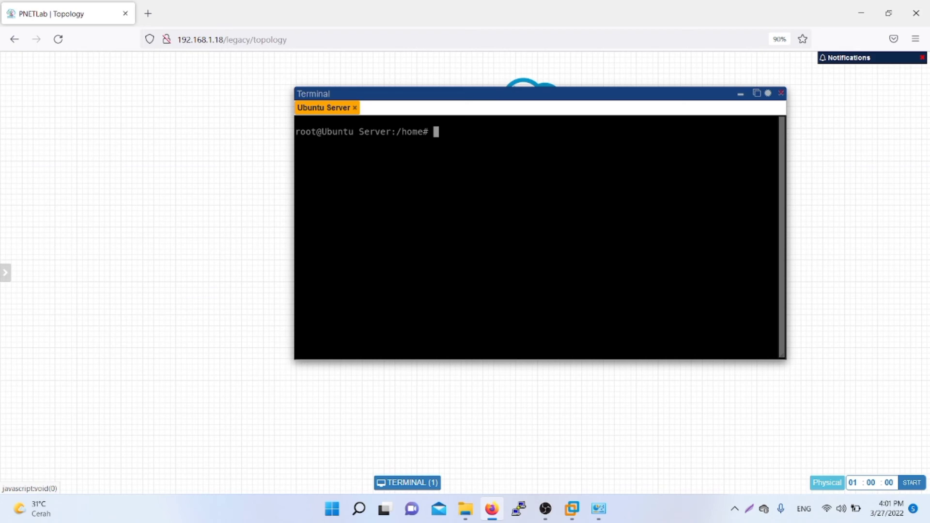
Step: Run ifconfig eth1 in the Ubuntu Server console
type("ip")
key("BackSpace")
key("BackSpace")
type("i")
key("BackSpace")
type("ficonif")
key("BackSpace")
type("g")
key("BackSpace")
key("BackSpace")
key("BackSpace")
key("BackSpace")
key("BackSpace")
key("BackSpace")
key("BackSpace")
key("BackSpace")
type("id")
key("BackSpace")
type("fconfig eth1")
key("Return")
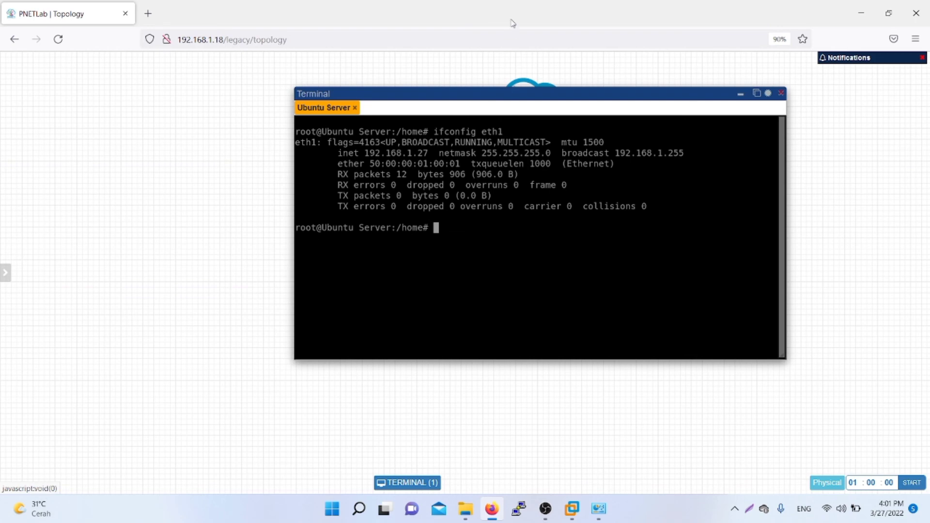
Step: Highlight eth1's address 192.168.1.27 in the output
left_click_drag(432, 154, 366, 154)
left_click(425, 162)
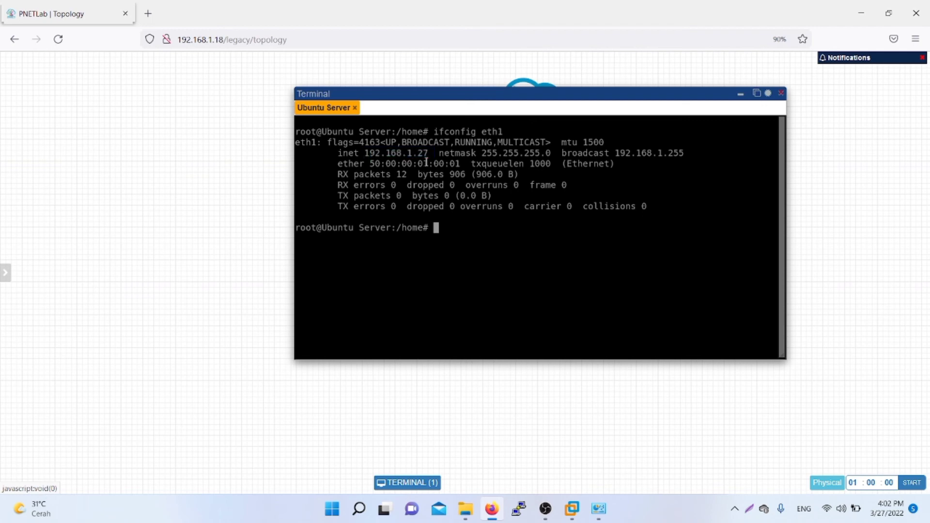
left_click_drag(428, 155, 365, 152)
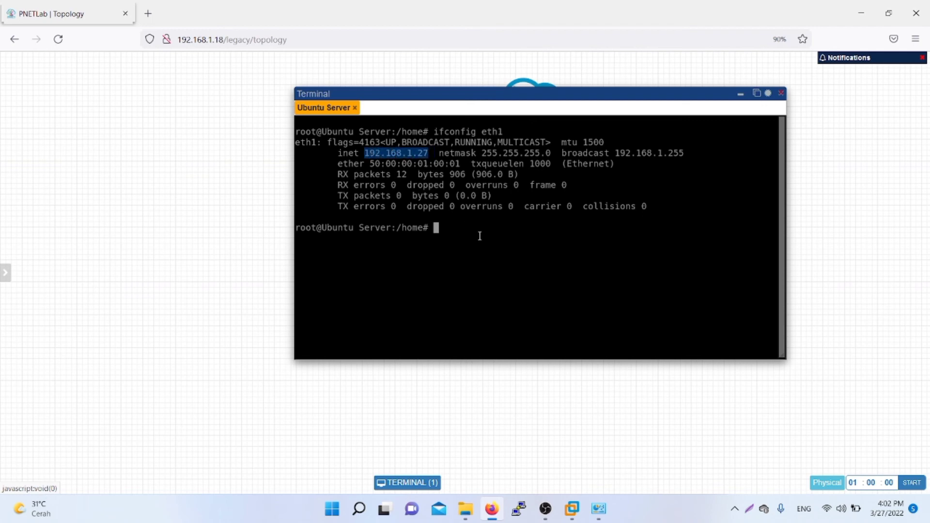
left_click_drag(504, 94, 476, 114)
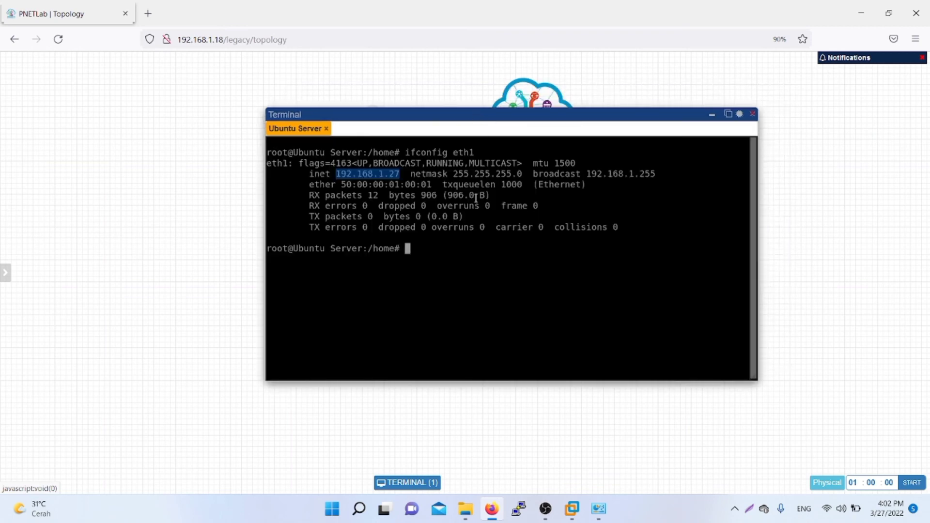
left_click(449, 248)
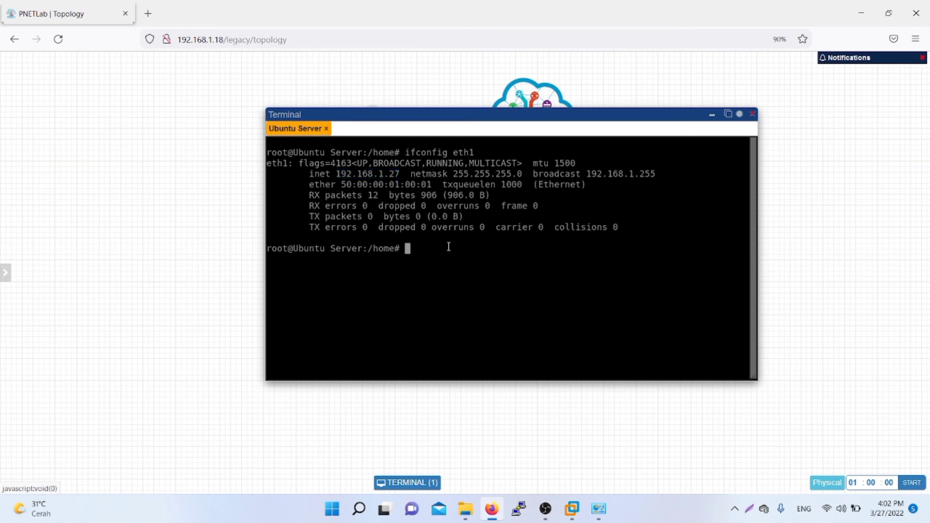
Step: Run ifconfig eth2 and highlight its address 192.168.127.1
key("Up")
key("BackSpace")
type("2")
key("Return")
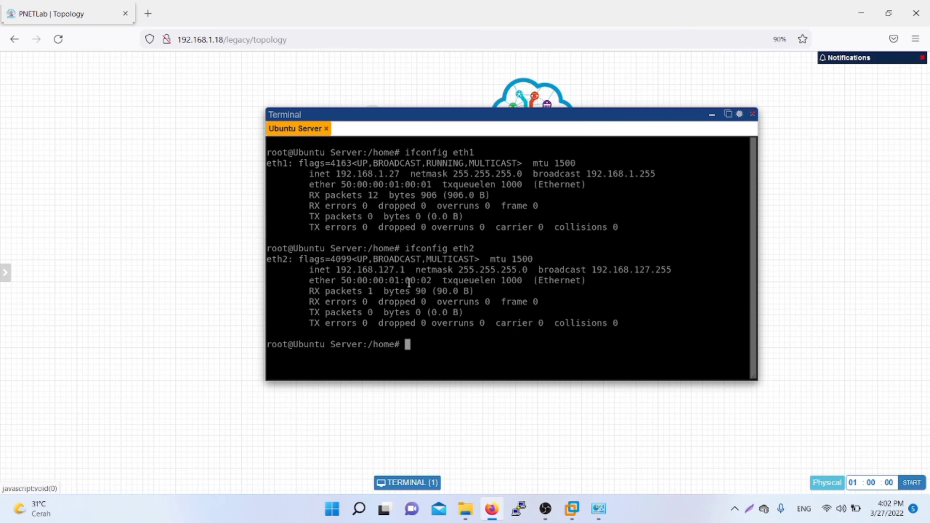
left_click_drag(411, 270, 336, 270)
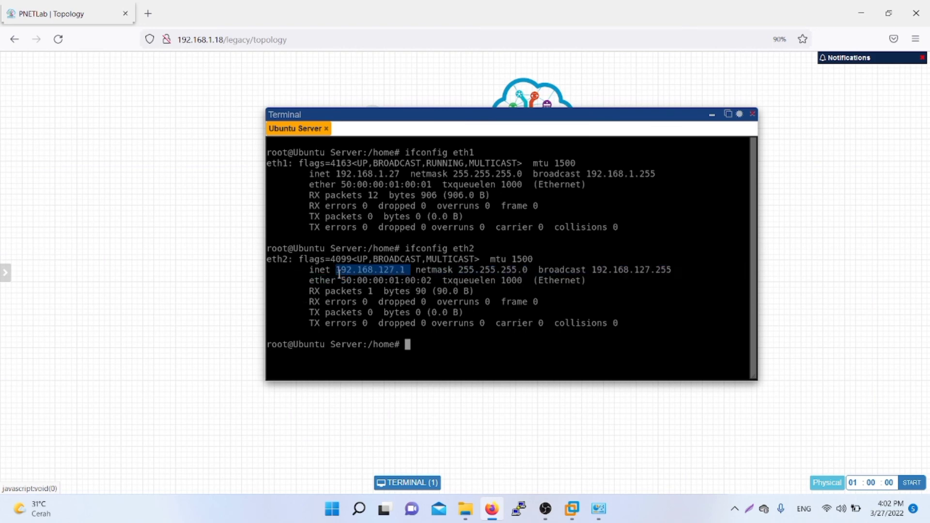
left_click(473, 353)
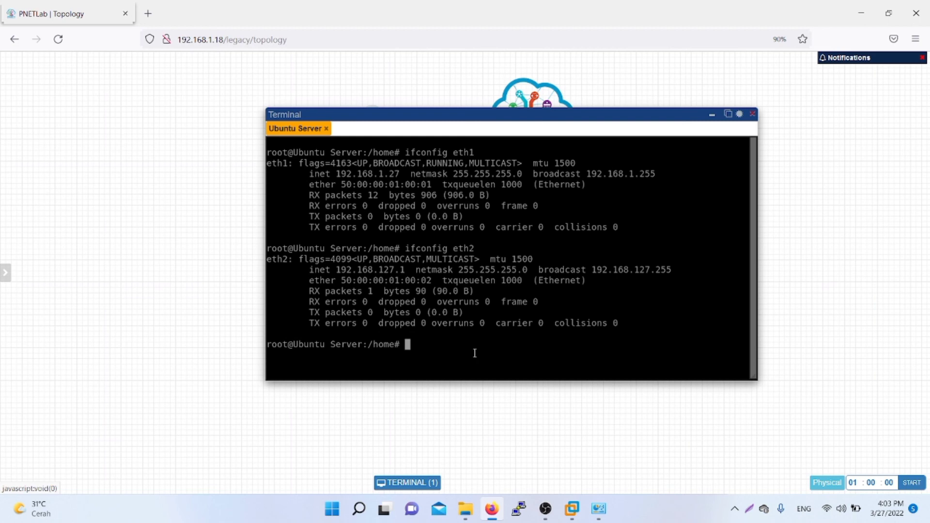
Step: Ping 8.8.8.8 from the Ubuntu Server console and stop it to show 0% packet loss
type("ping 8.8.8.8")
key("Return")
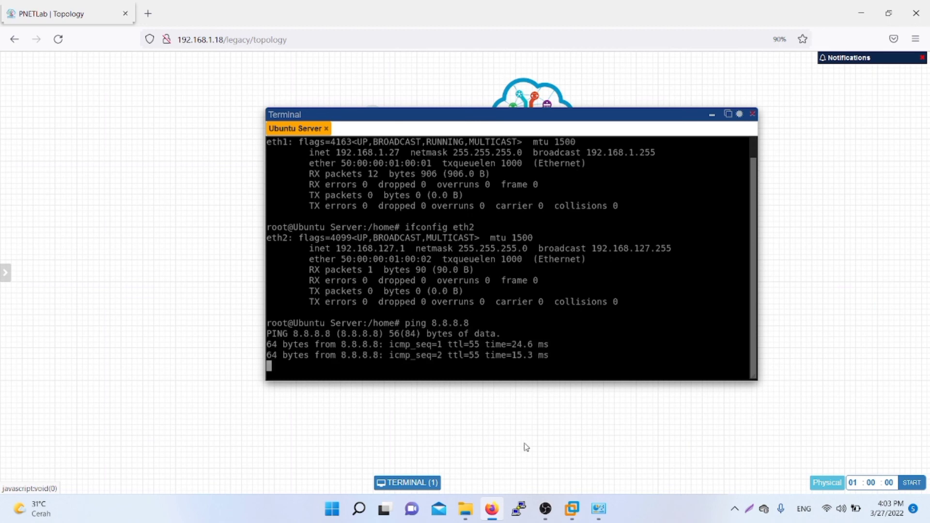
key("ctrl+c")
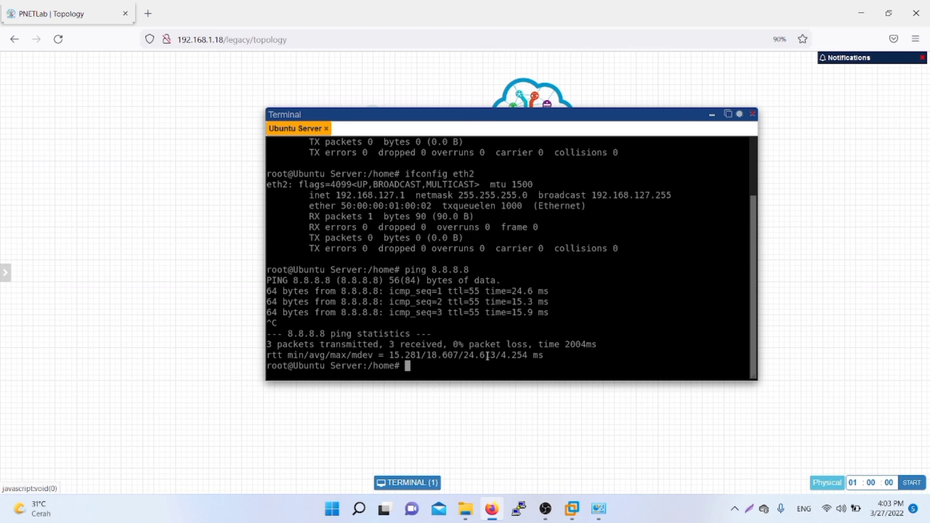
Step: Ping google.com, stop it, highlight the reply lines, and shift the console window left
type("ping google.com")
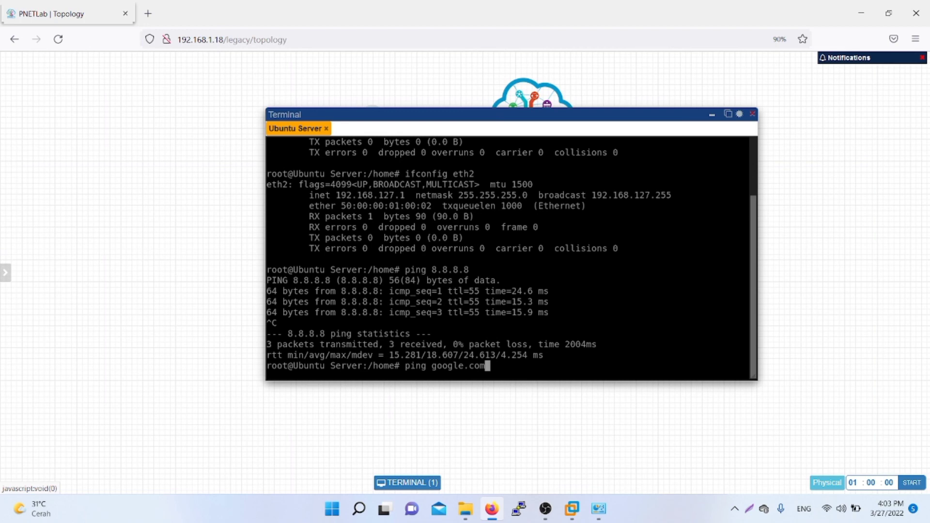
key("Return")
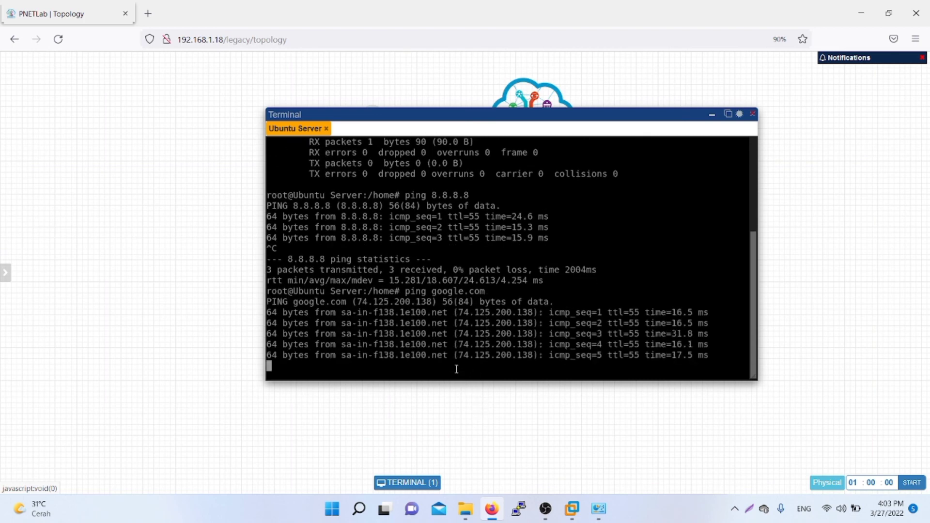
key("ctrl+c")
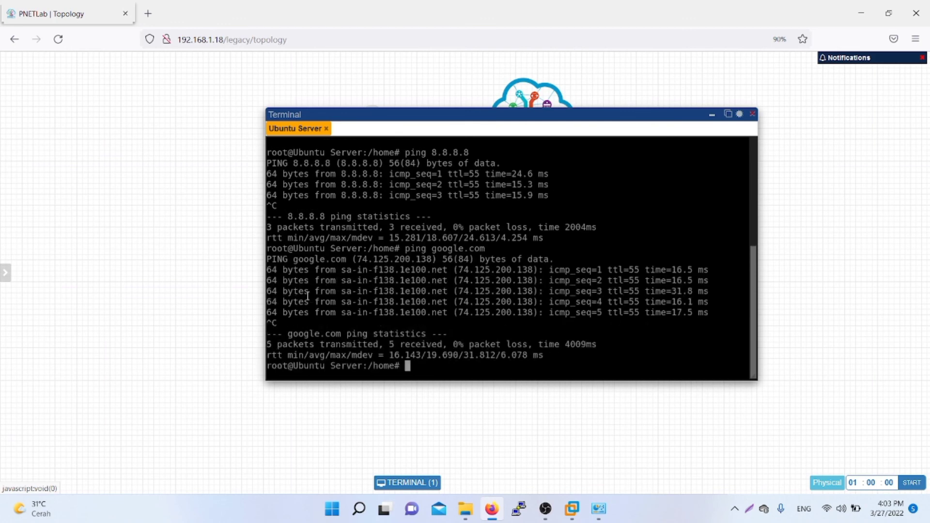
left_click_drag(270, 270, 720, 316)
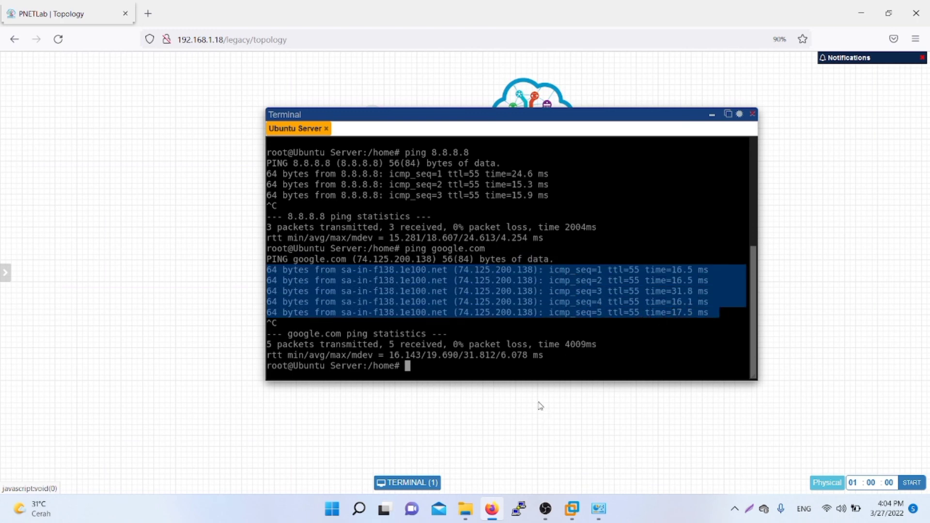
left_click(528, 380)
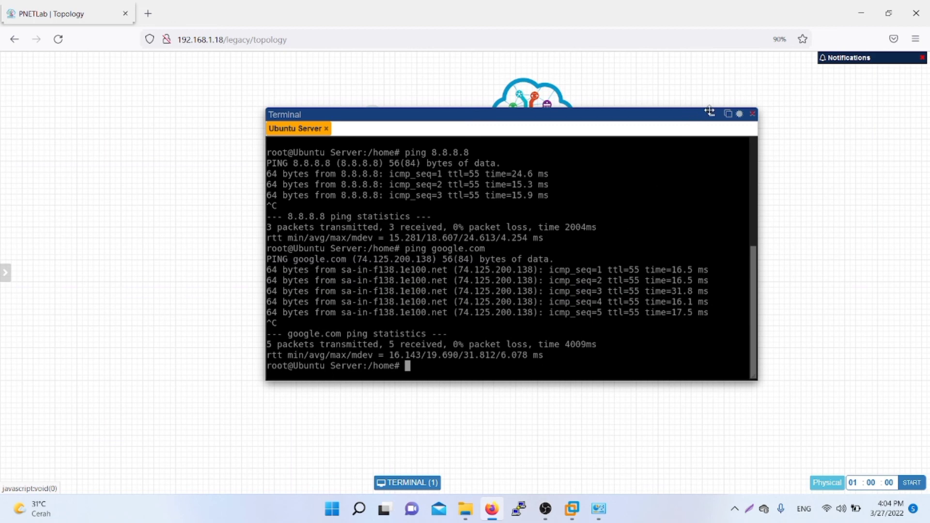
left_click_drag(696, 113, 617, 121)
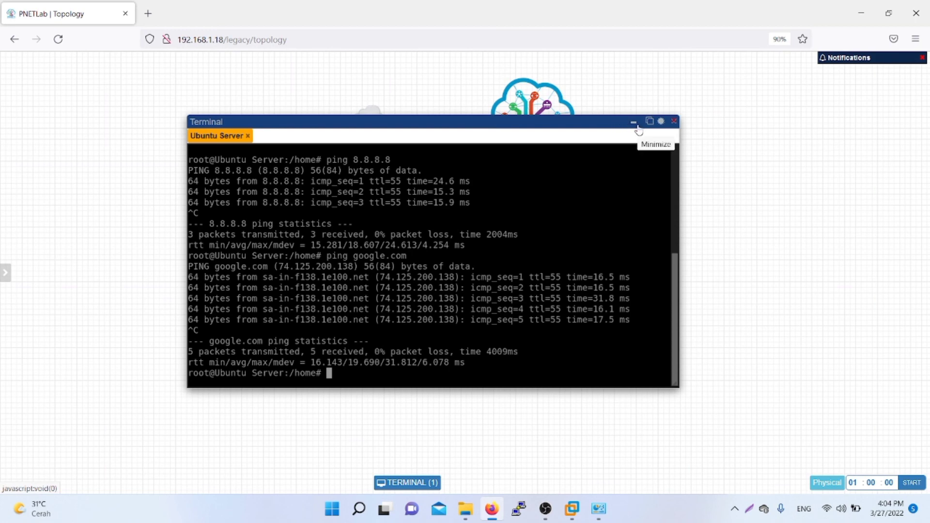
Step: Minimize the console to reveal the running topology, then bring OBS Studio to the front
left_click(632, 124)
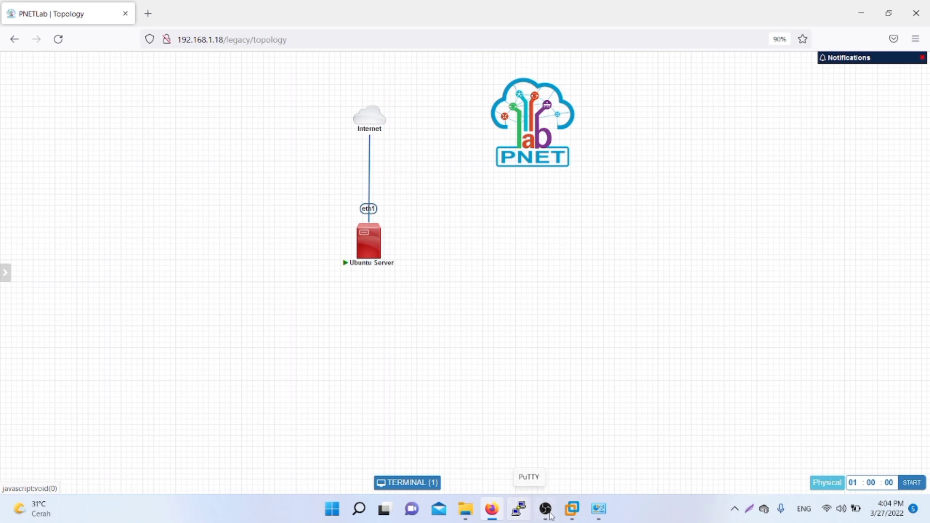
left_click(547, 511)
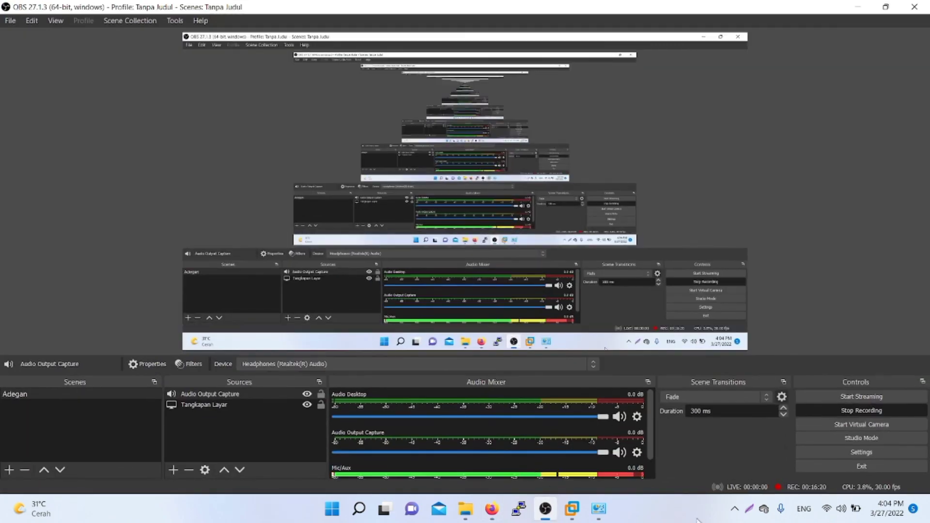